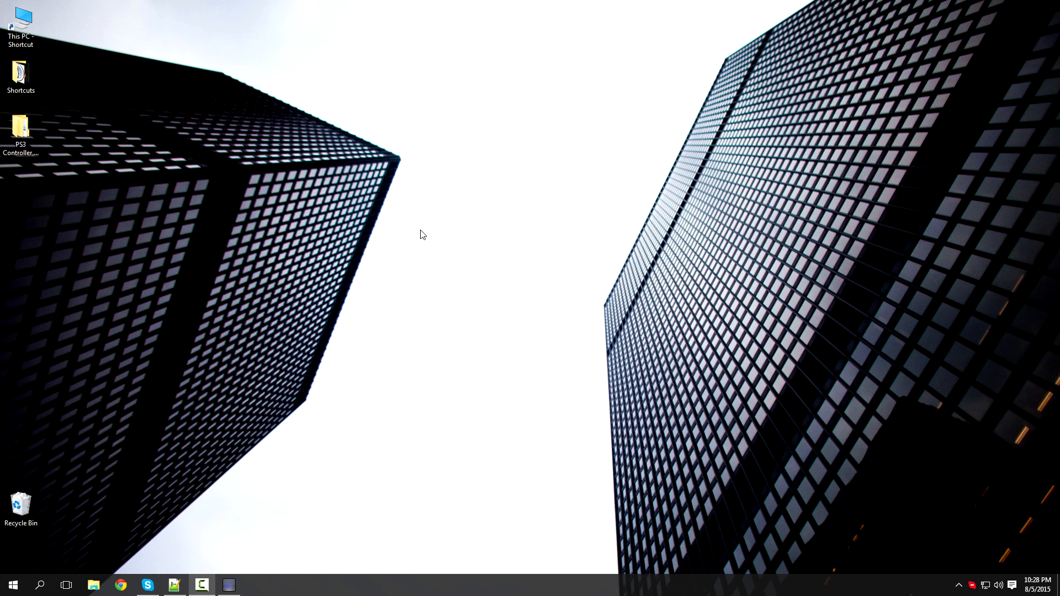
# Open the PS3 Controller To PC folder from the desktop and view the contents of its Other Files subfolder.
pyautogui.doubleClick(25, 128)
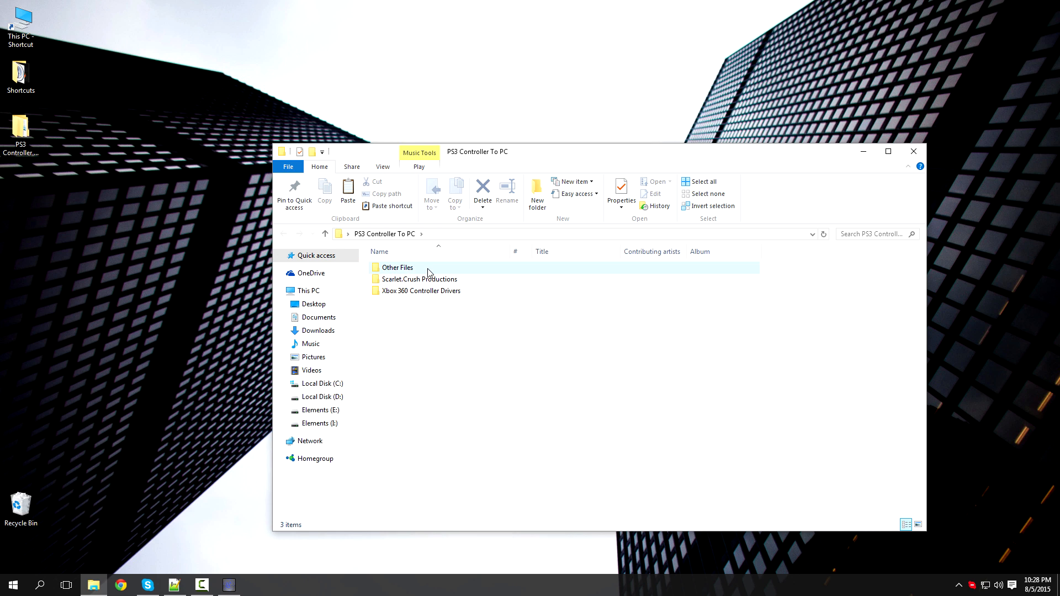
pyautogui.doubleClick(429, 273)
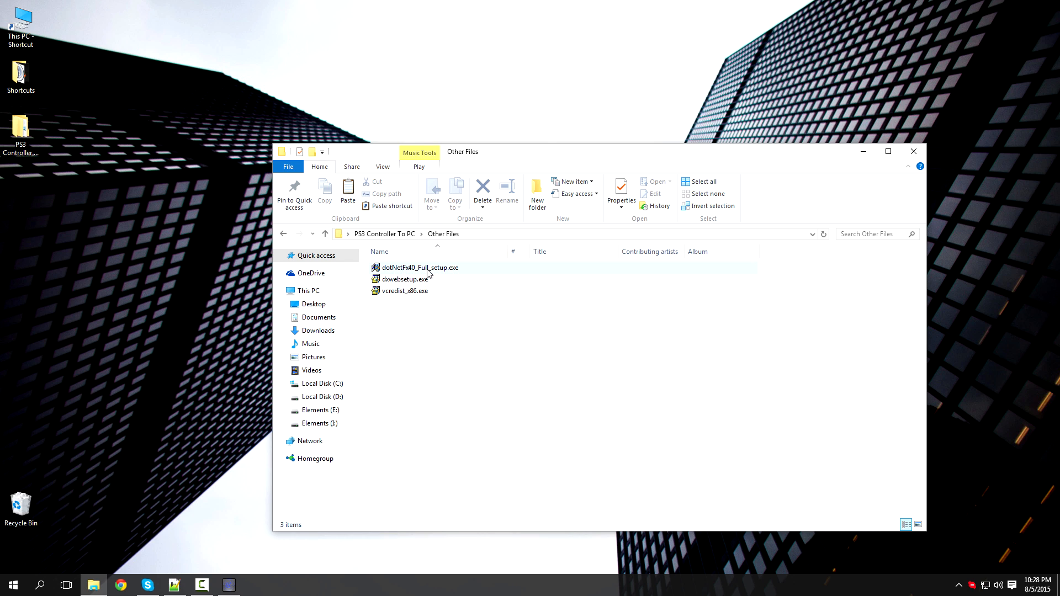
pyautogui.click(285, 236)
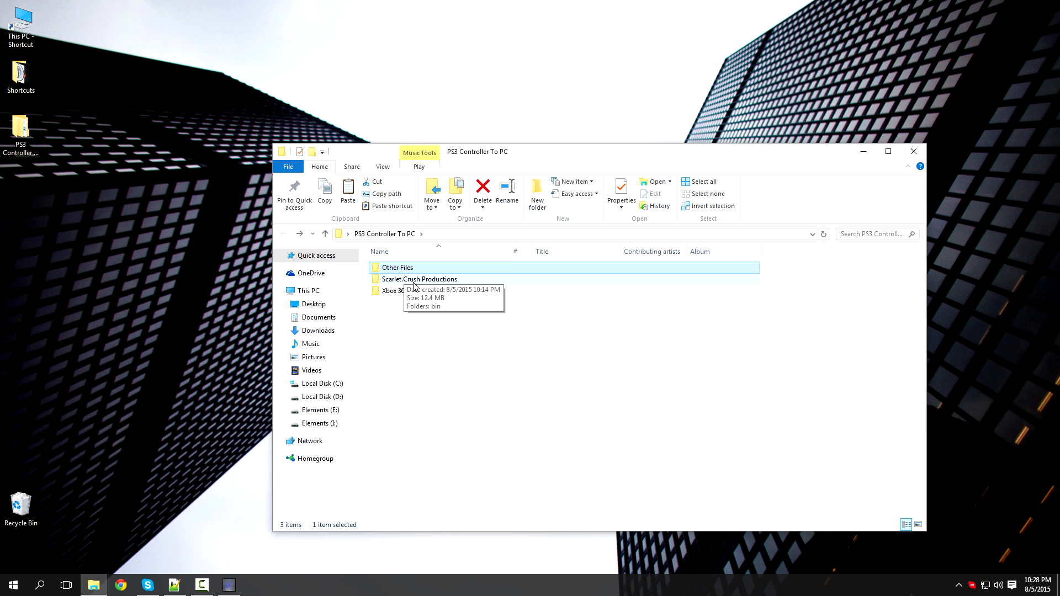
# Open the Xbox 360 Controller Drivers folder and dismiss the CCleaner update notification.
pyautogui.click(396, 278)
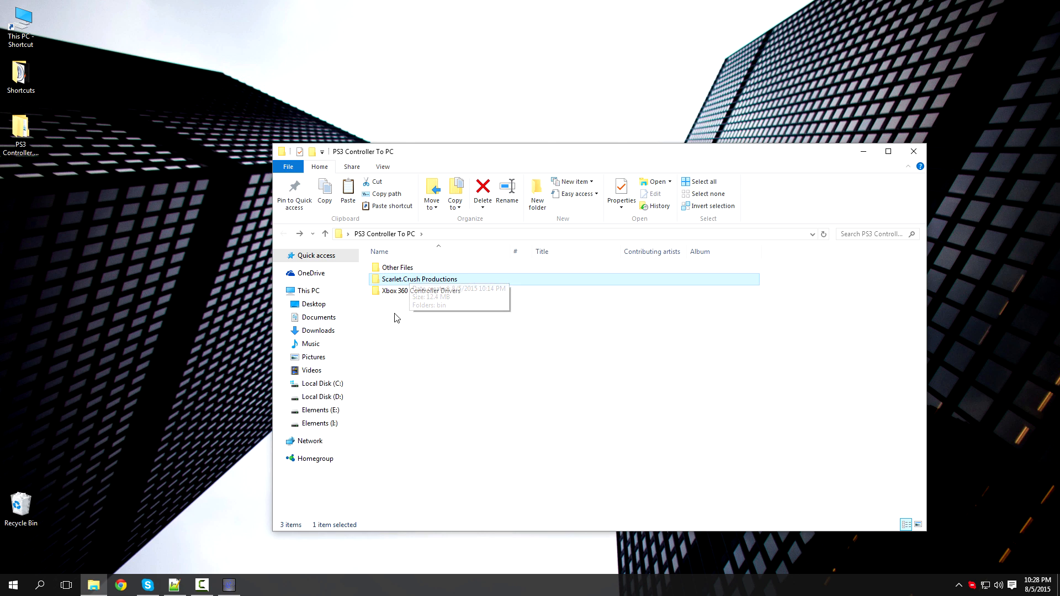
pyautogui.click(402, 292)
pyautogui.rightClick(401, 291)
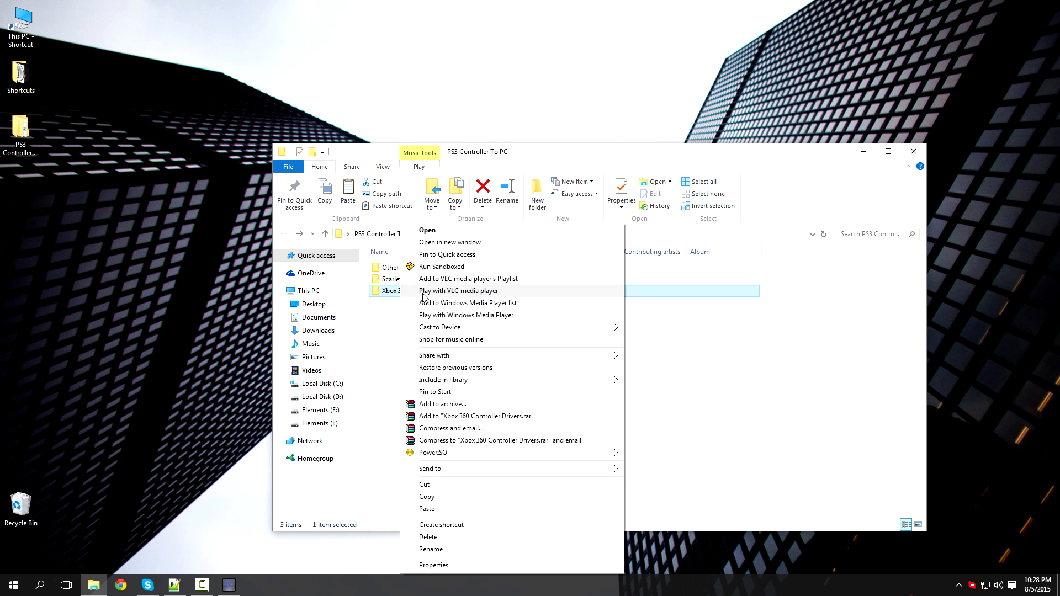
pyautogui.click(442, 231)
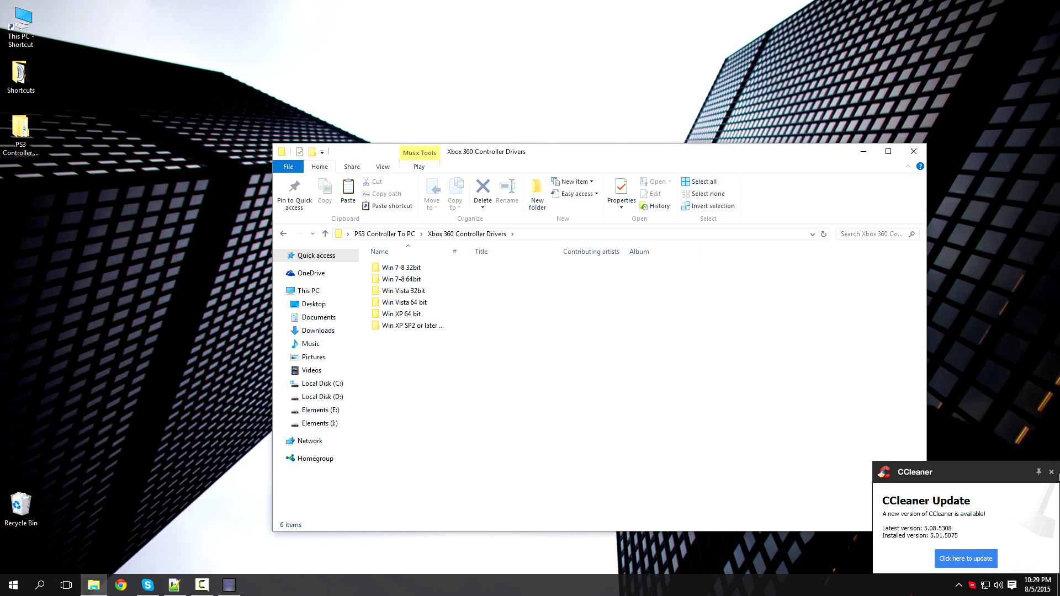
pyautogui.click(1051, 472)
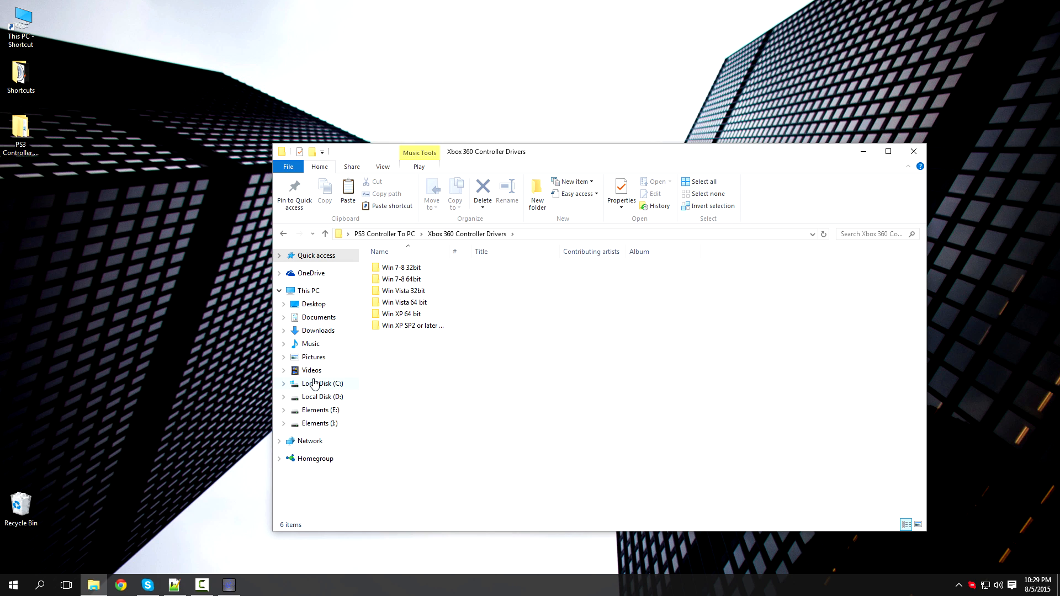
# Check the computer's system type in the properties of This PC, and close the System window.
pyautogui.rightClick(331, 385)
pyautogui.click(417, 419)
pyautogui.rightClick(308, 290)
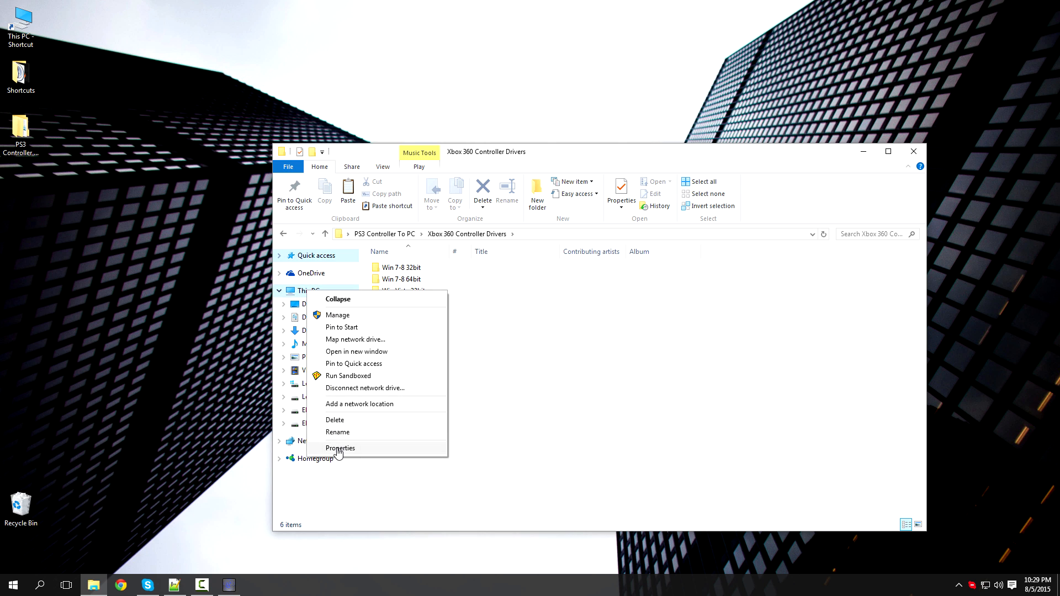
pyautogui.click(339, 450)
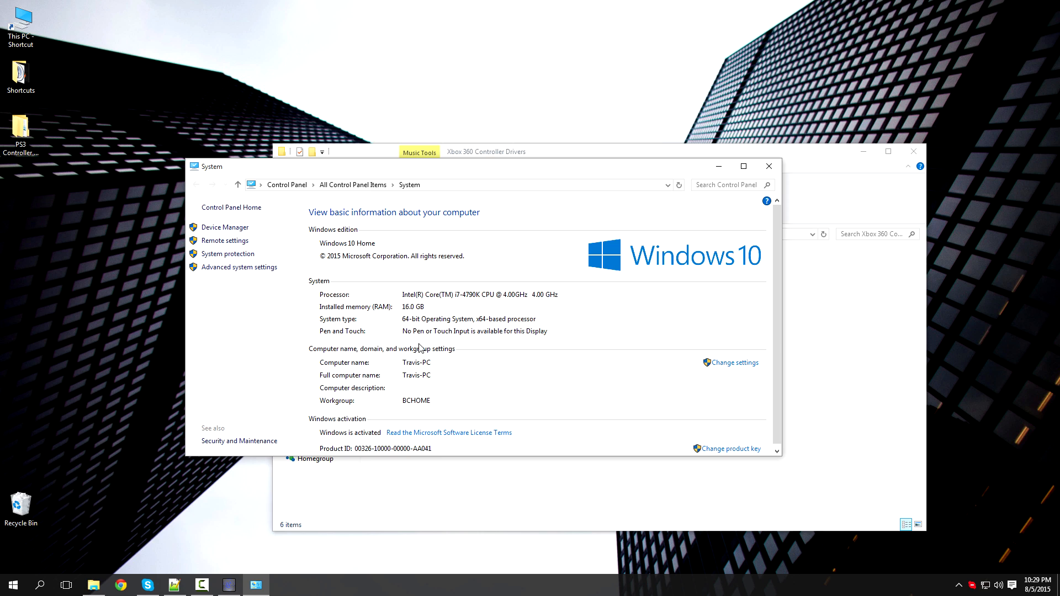
pyautogui.click(770, 166)
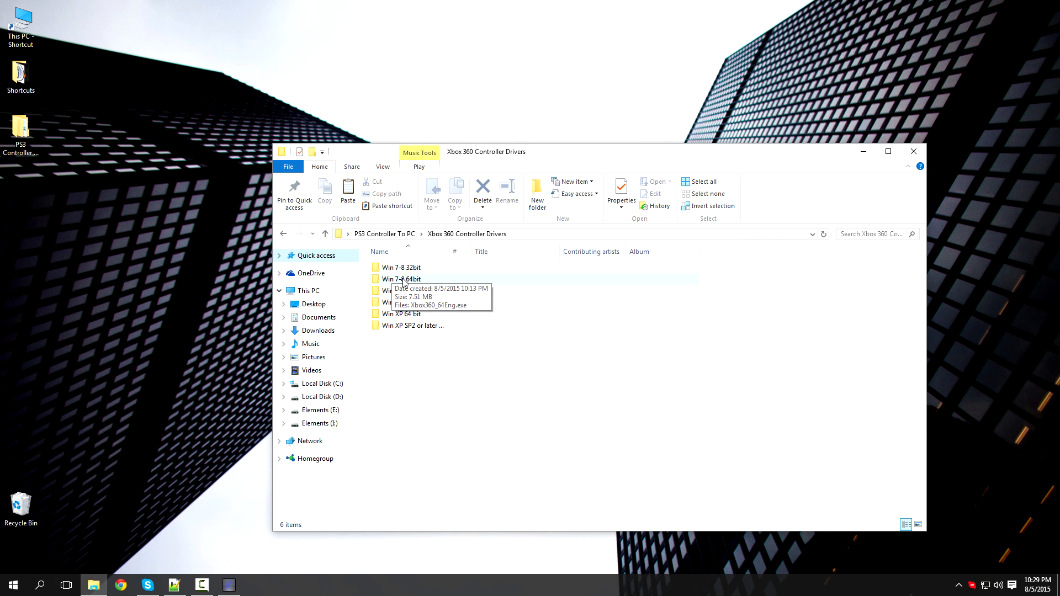
# Install the Xbox 360 Accessories software with Xbox360_64Eng.exe from the Win 7-8 64bit folder, accepting the license agreement.
pyautogui.doubleClick(403, 280)
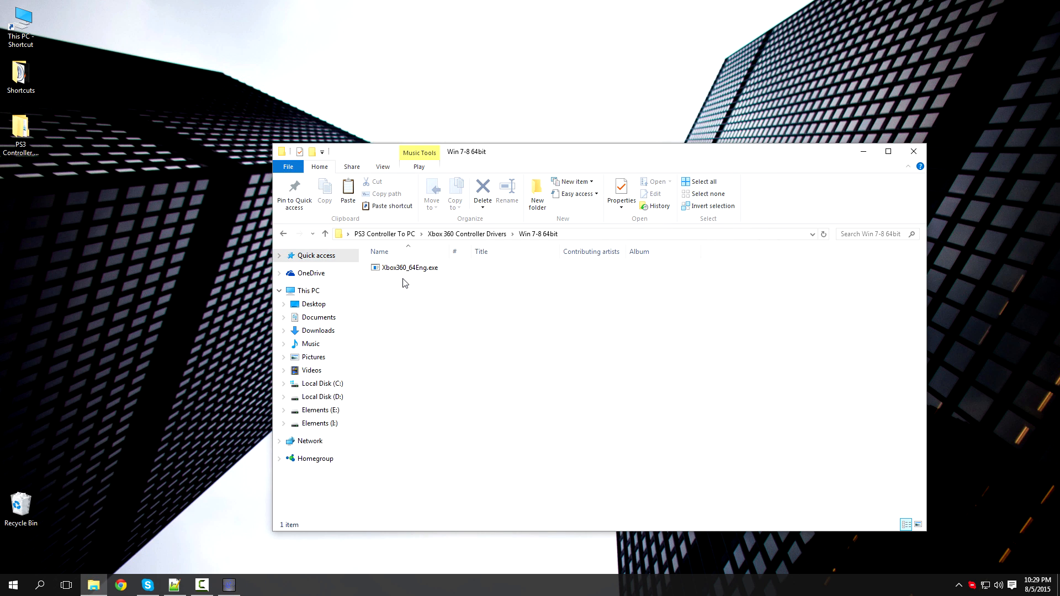
pyautogui.doubleClick(436, 272)
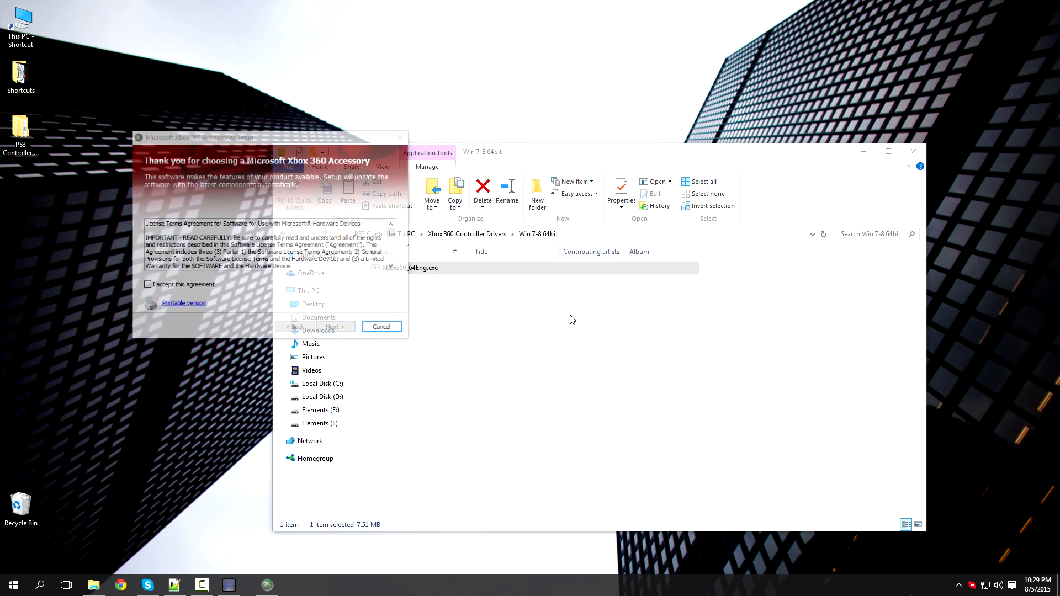
pyautogui.click(146, 285)
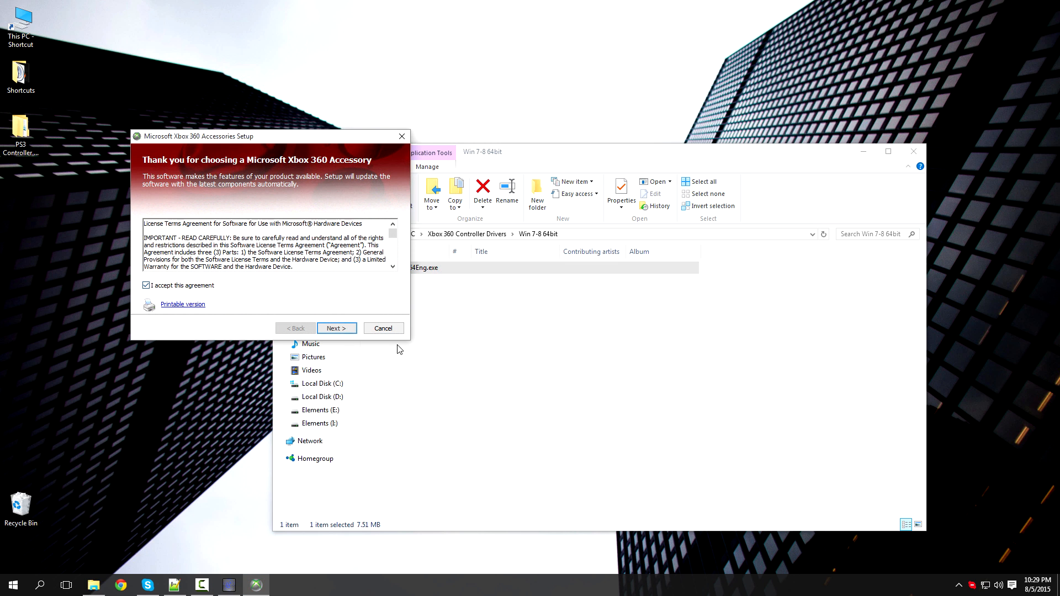
pyautogui.click(337, 328)
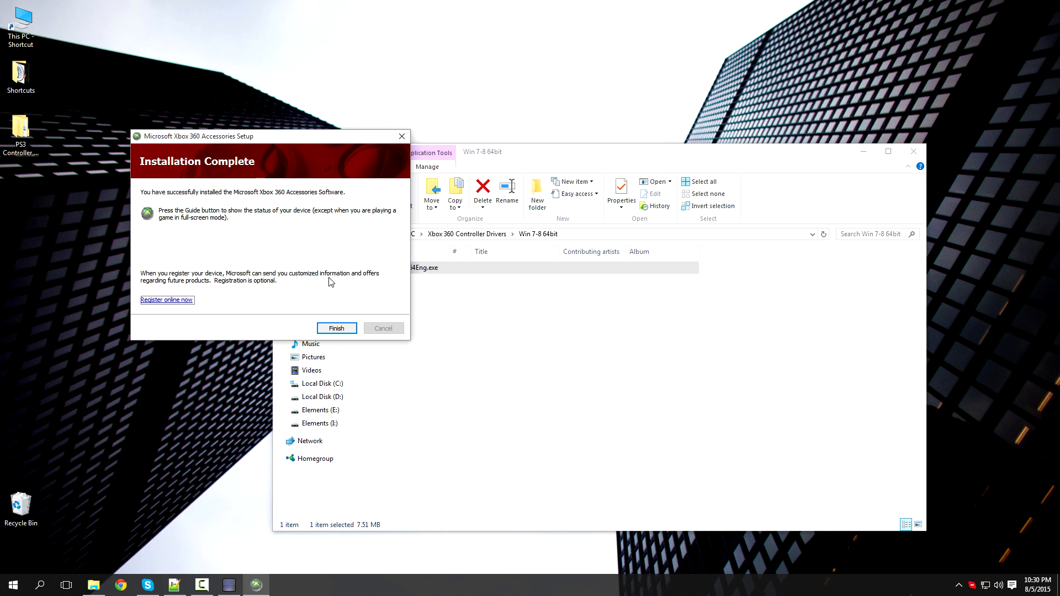
pyautogui.click(346, 330)
# Return to the PS3 Controller To PC folder and copy its Scarlet.Crush Productions folder.
pyautogui.click(283, 234)
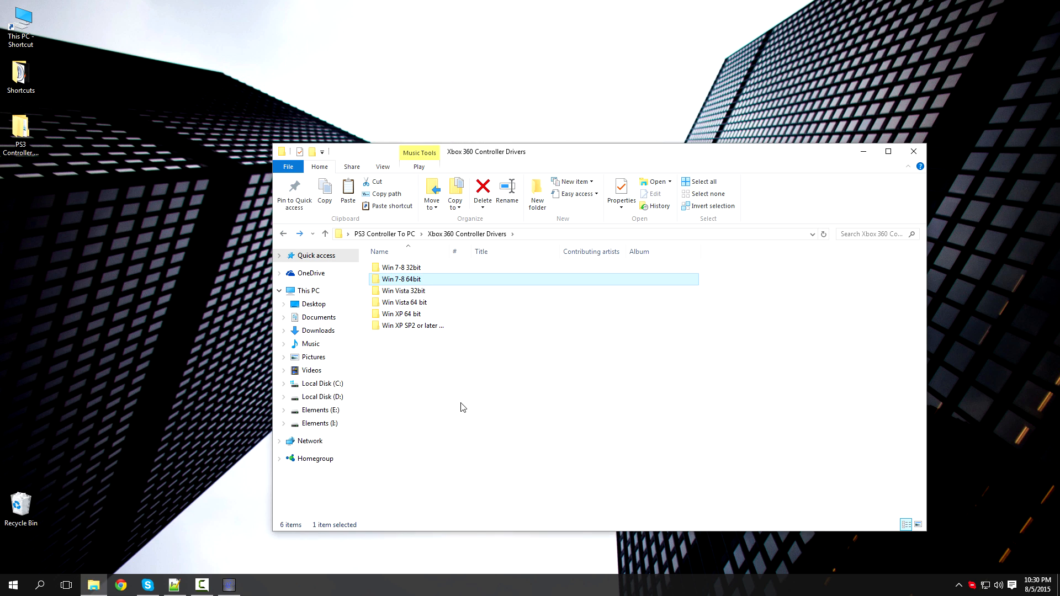
pyautogui.click(282, 234)
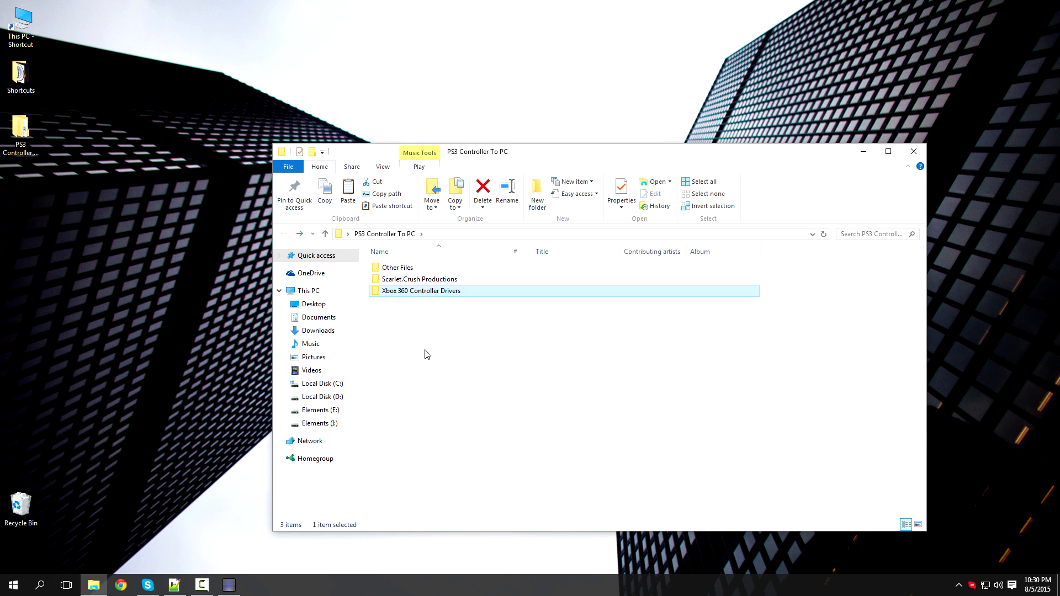
pyautogui.click(407, 279)
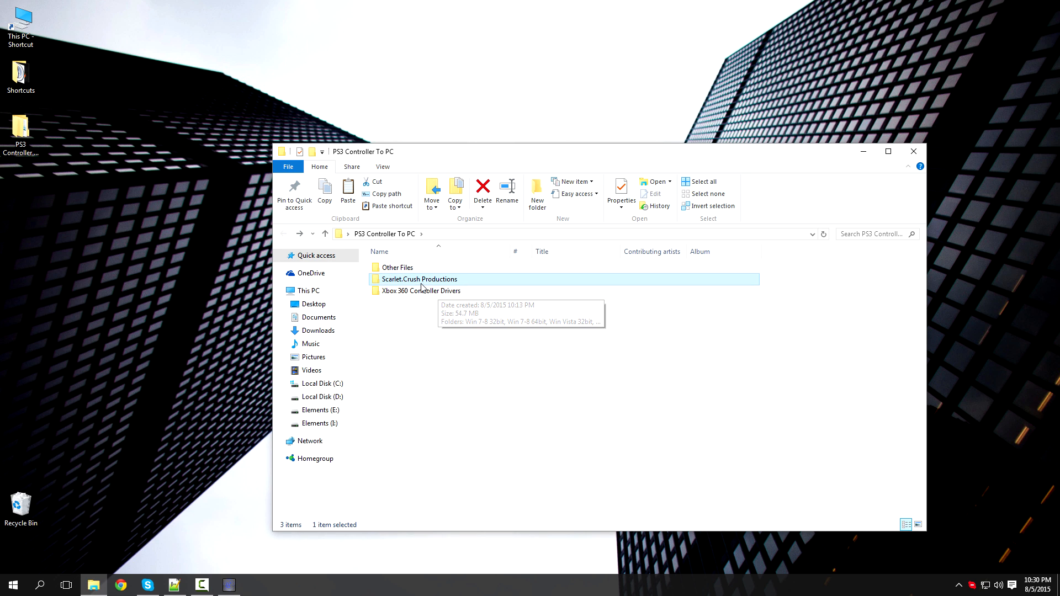
pyautogui.rightClick(421, 281)
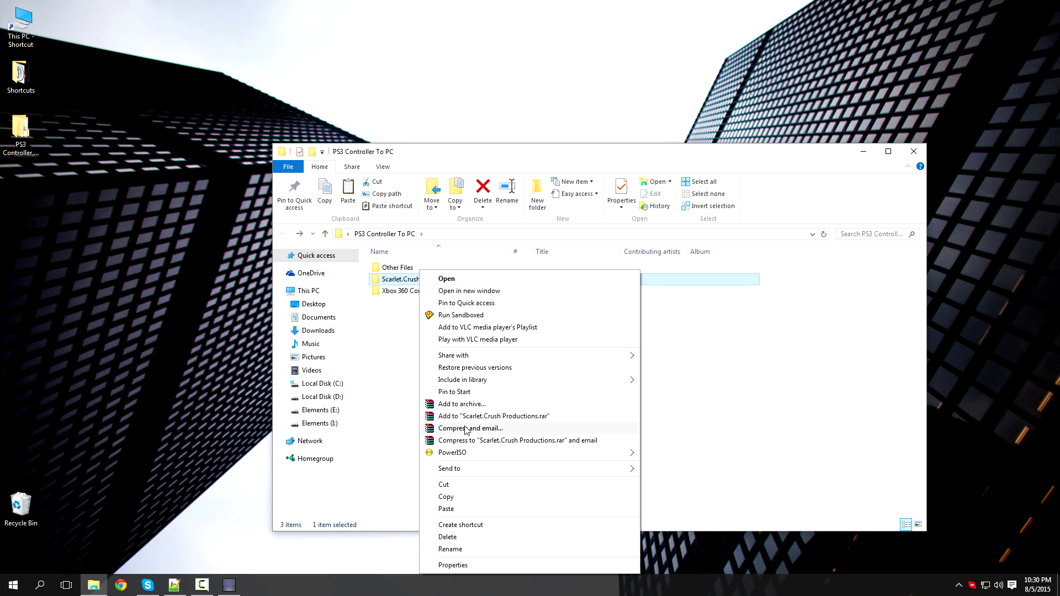
pyautogui.click(446, 496)
# Try to paste the copied folder into Program Files on Local Disk (C:), replacing the existing files, and cancel the copy.
pyautogui.click(333, 389)
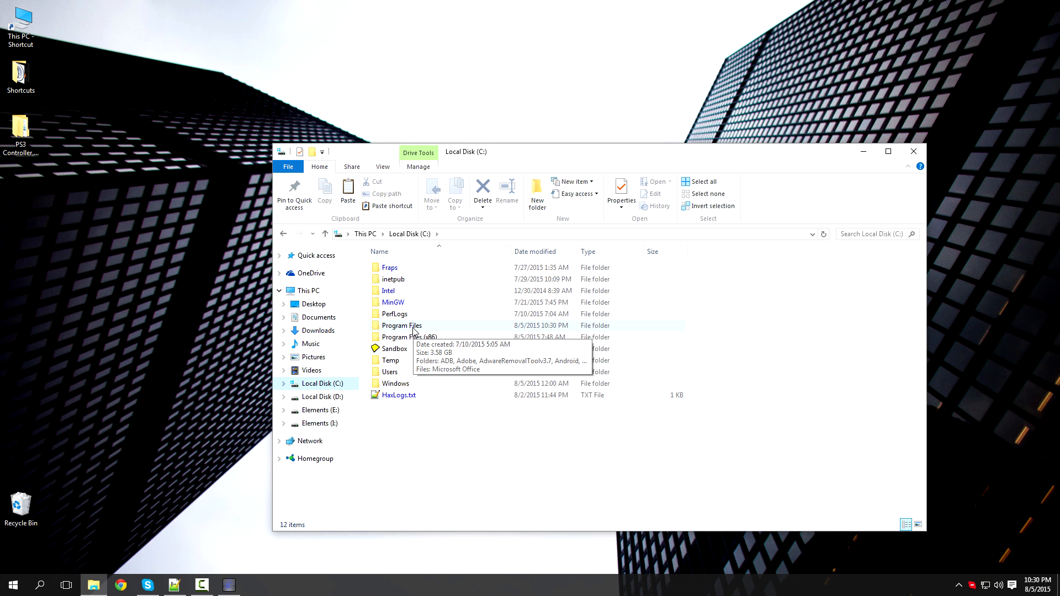
pyautogui.doubleClick(414, 329)
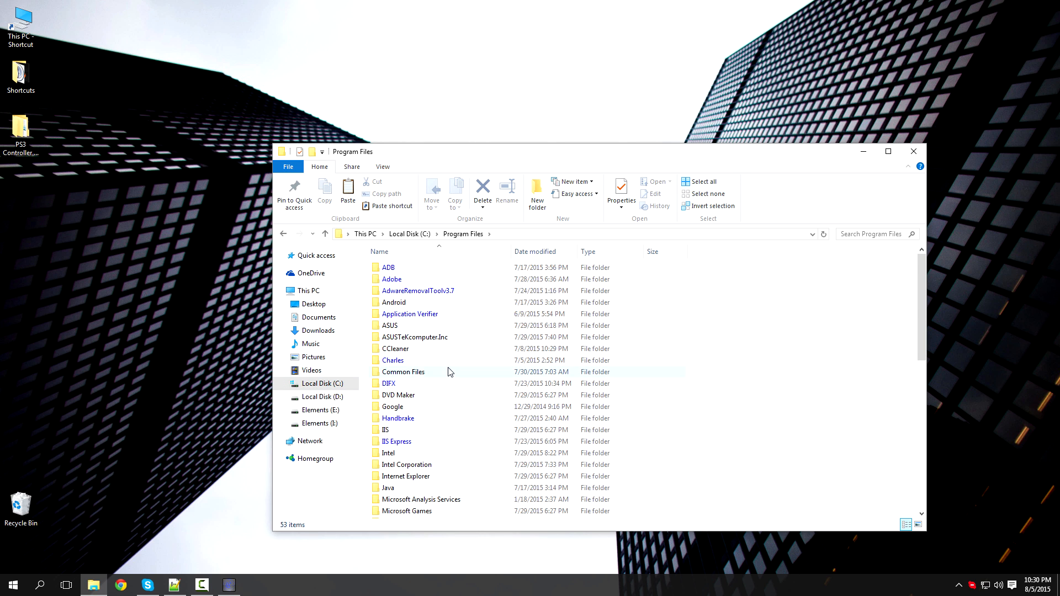
pyautogui.scroll(-8, 450, 371)
pyautogui.rightClick(853, 279)
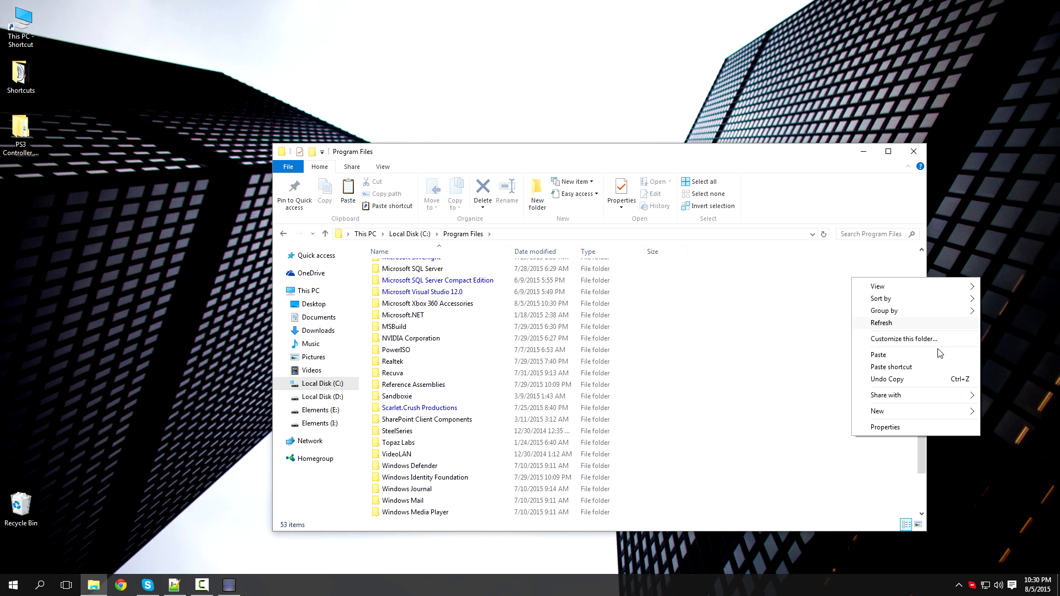
pyautogui.click(906, 356)
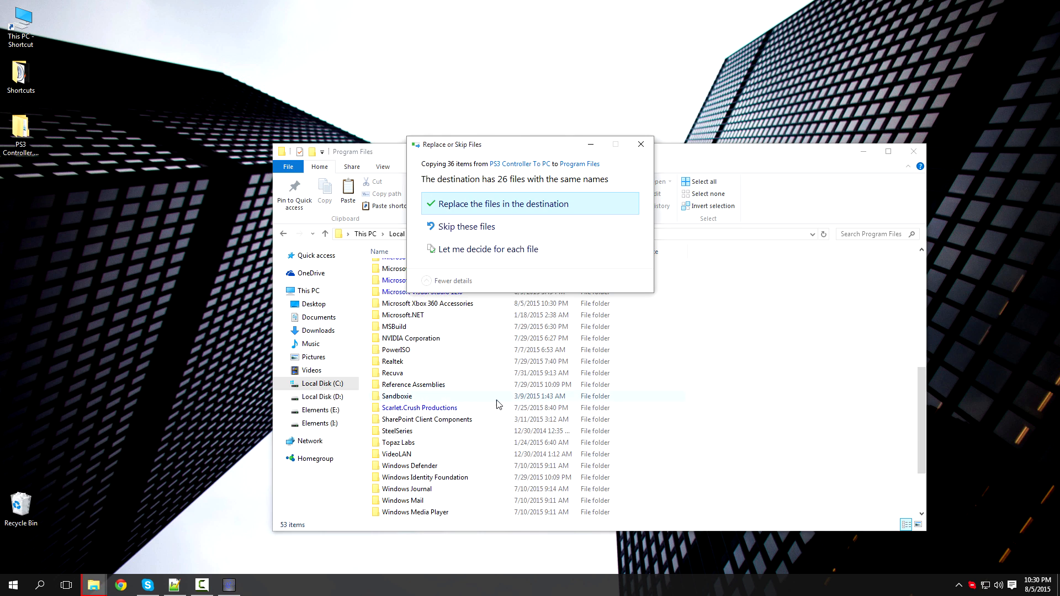
pyautogui.click(456, 205)
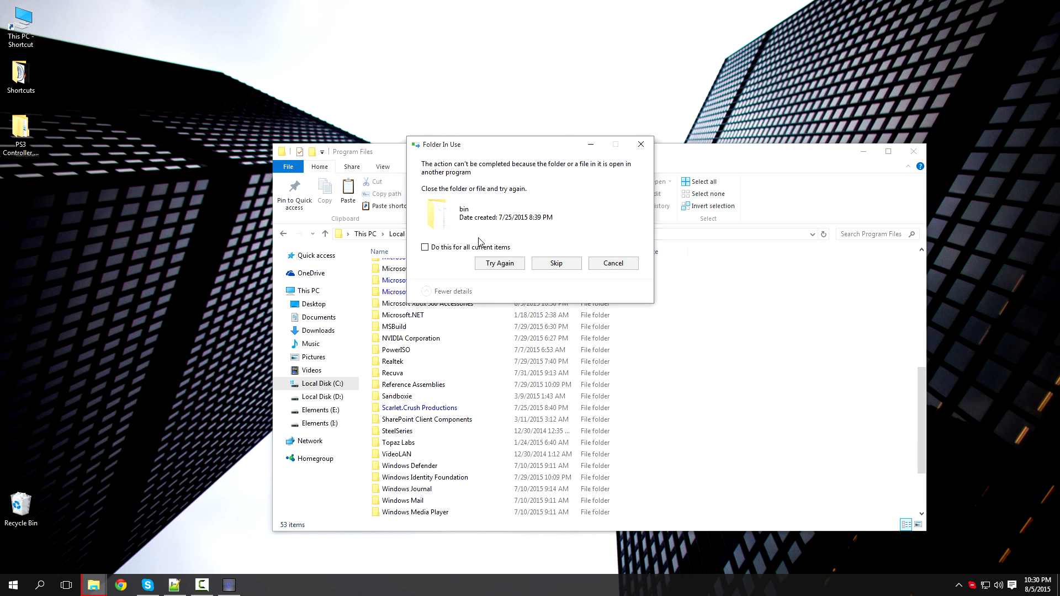
pyautogui.click(424, 247)
pyautogui.click(640, 145)
pyautogui.click(93, 585)
pyautogui.click(94, 585)
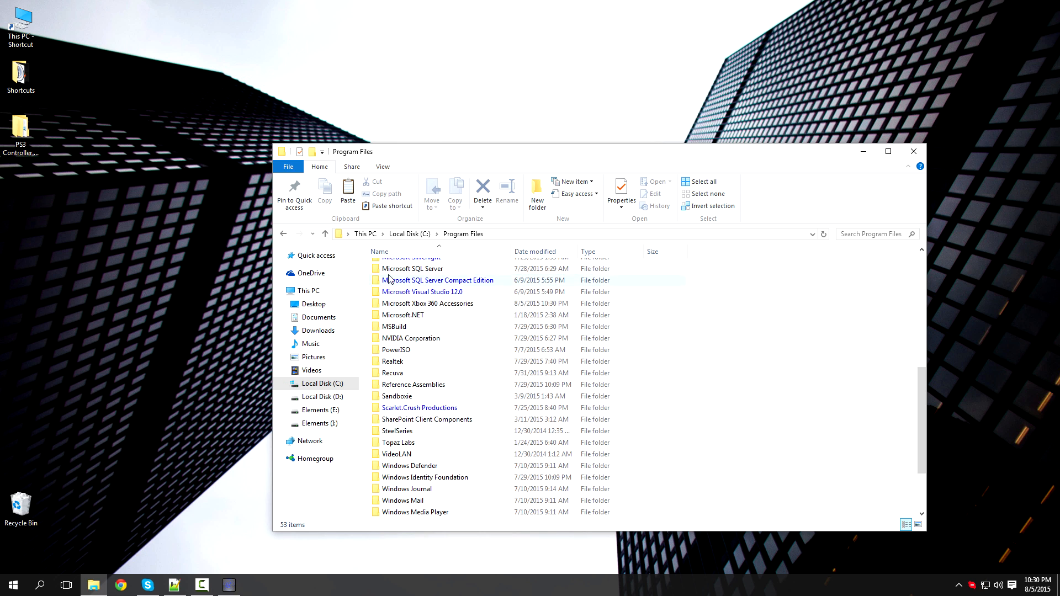
# Open the bin folder inside Scarlet.Crush Productions in Program Files.
pyautogui.doubleClick(419, 408)
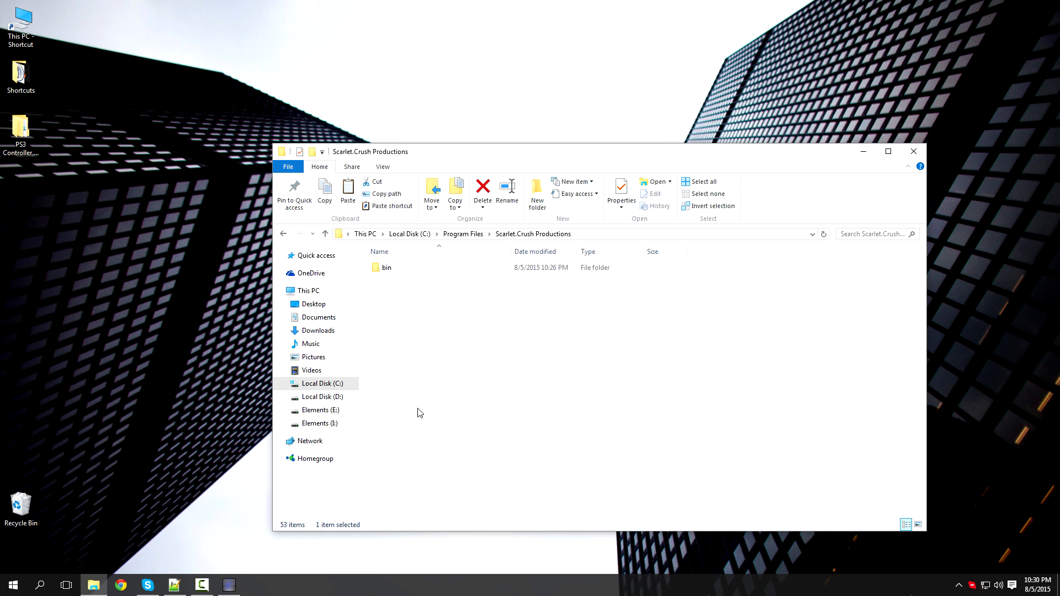
pyautogui.click(396, 268)
pyautogui.press('F2')
pyautogui.click(407, 272)
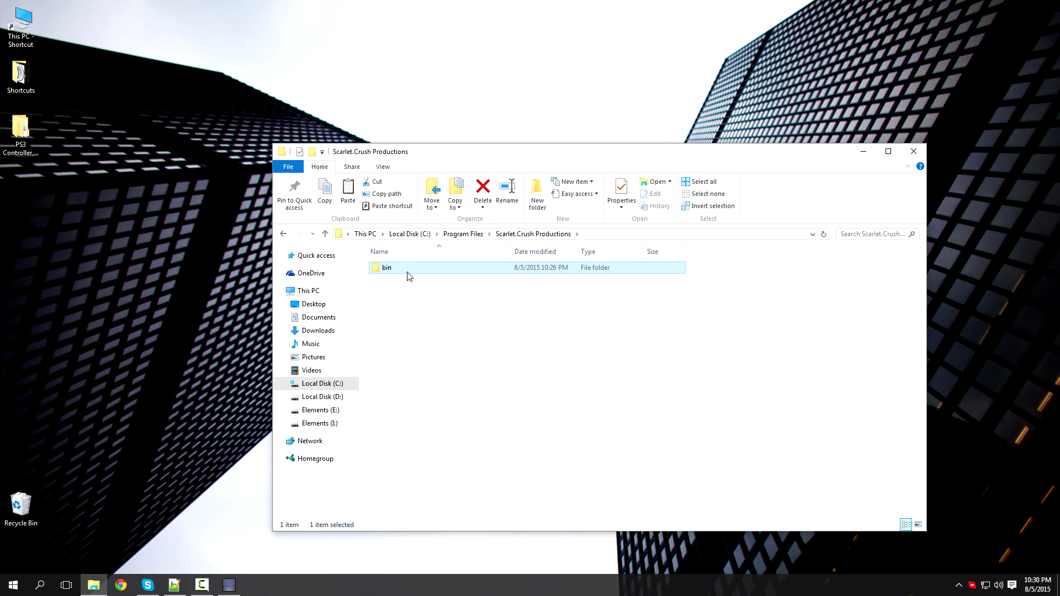
pyautogui.doubleClick(408, 273)
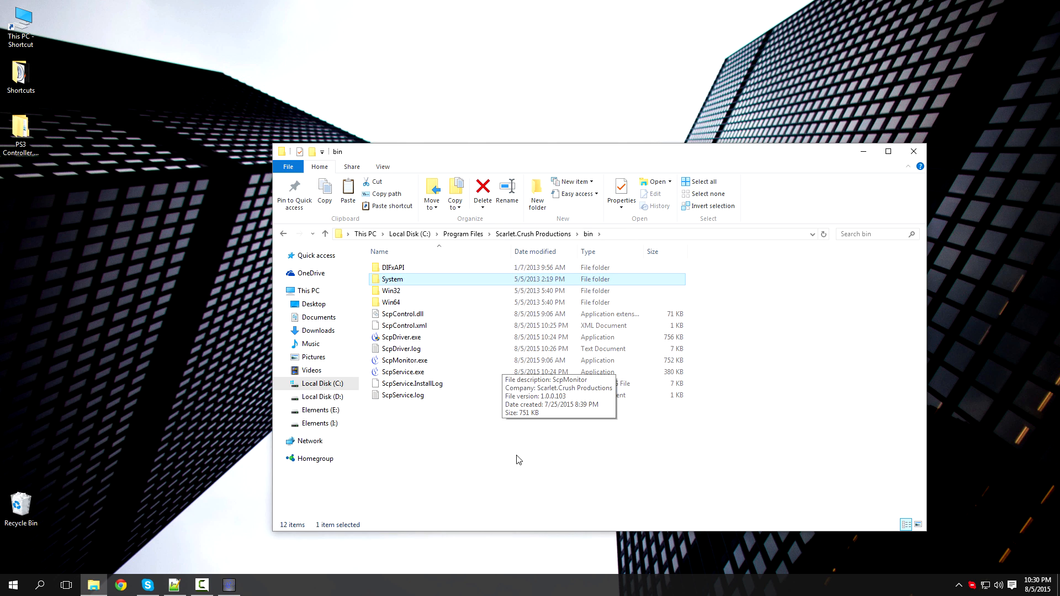
# Set ScpDriver.exe to run in compatibility mode for Windows 8 and apply the change.
pyautogui.rightClick(390, 342)
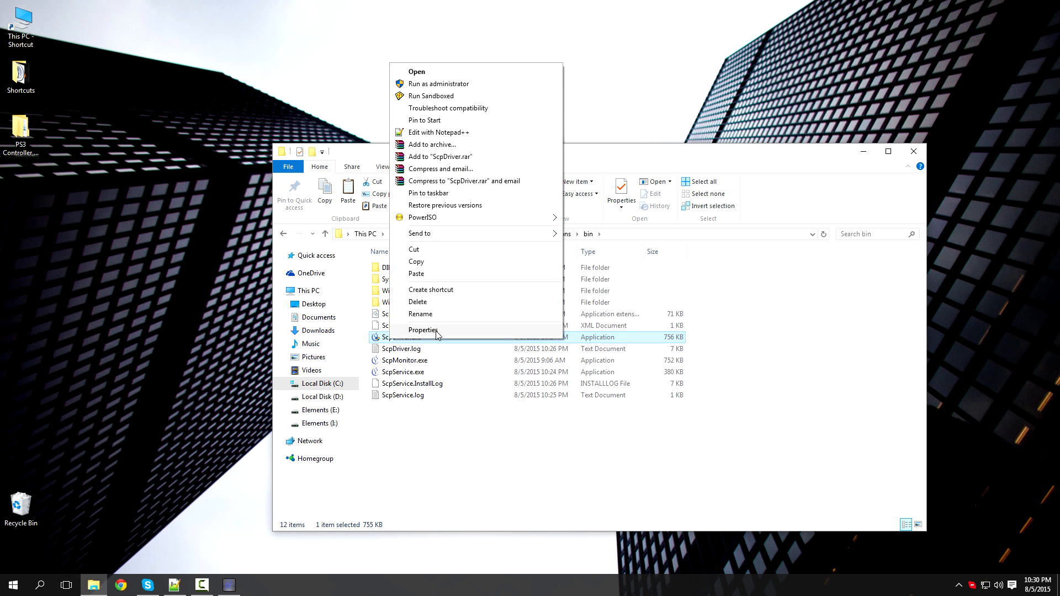
pyautogui.click(438, 331)
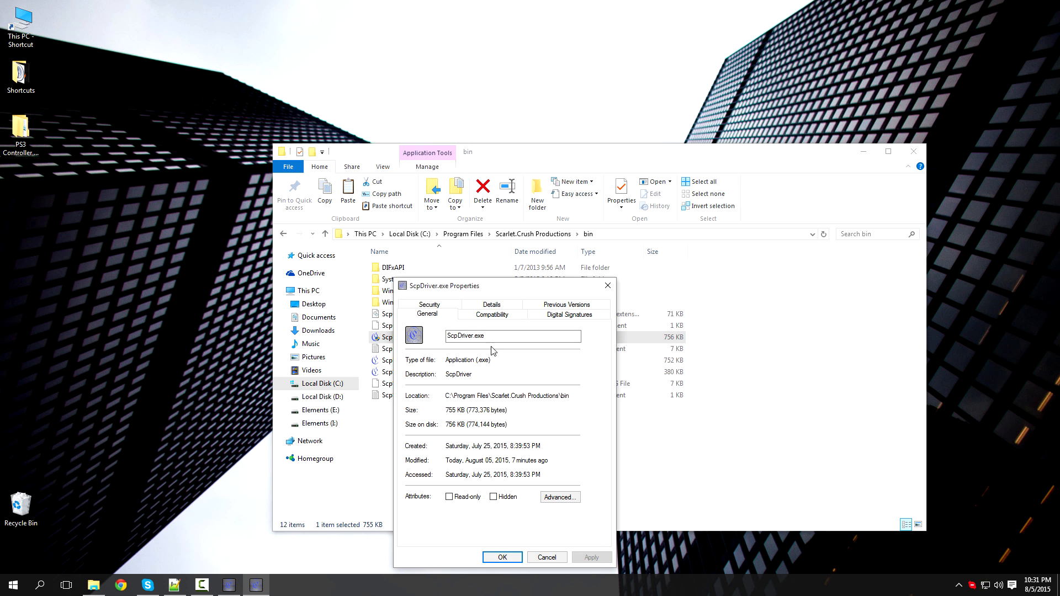
pyautogui.click(479, 317)
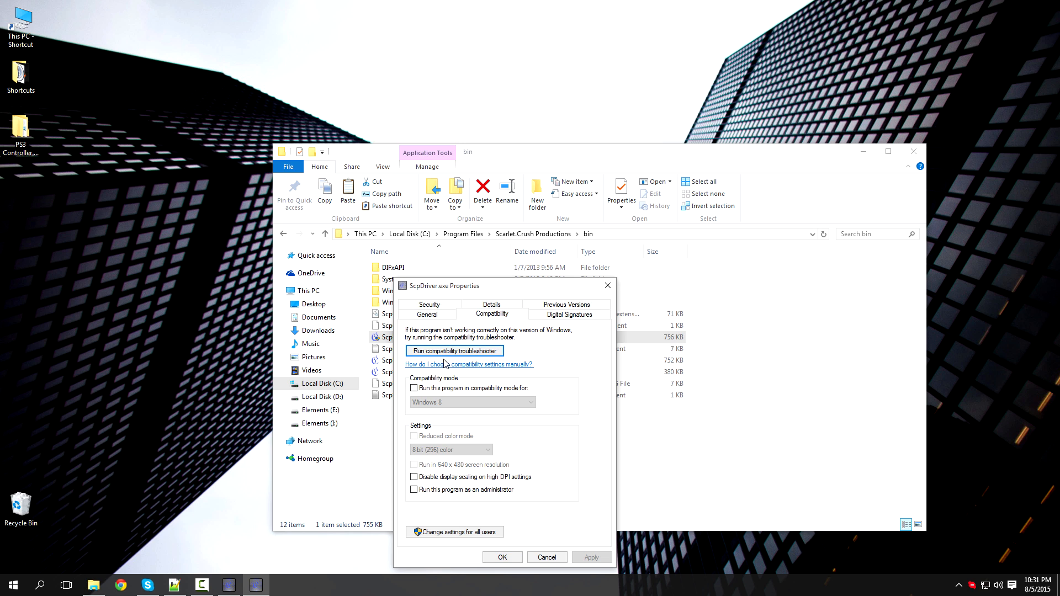
pyautogui.click(414, 388)
pyautogui.click(414, 389)
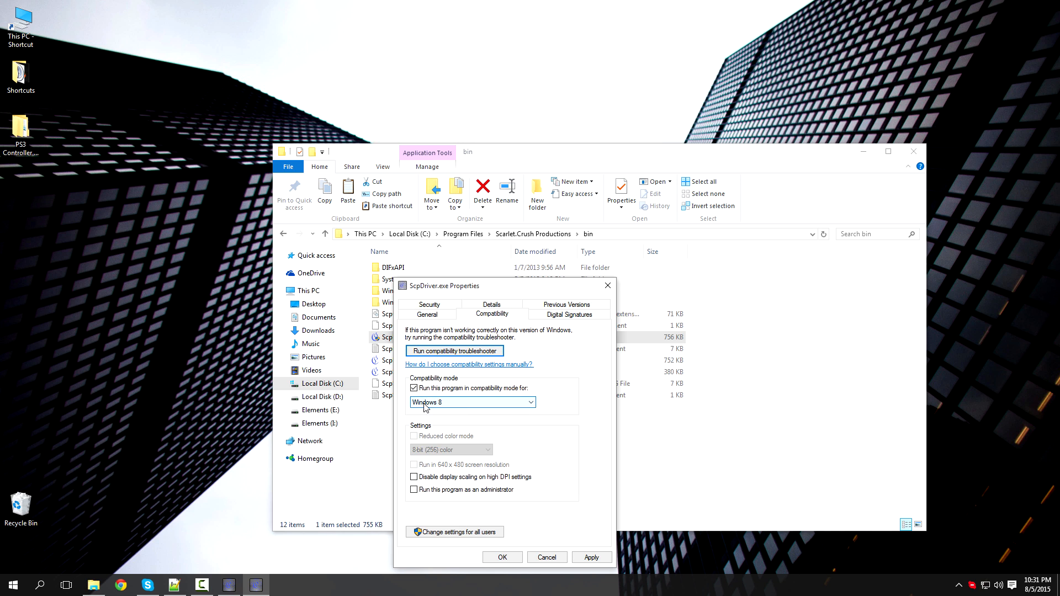
pyautogui.click(590, 558)
pyautogui.click(503, 558)
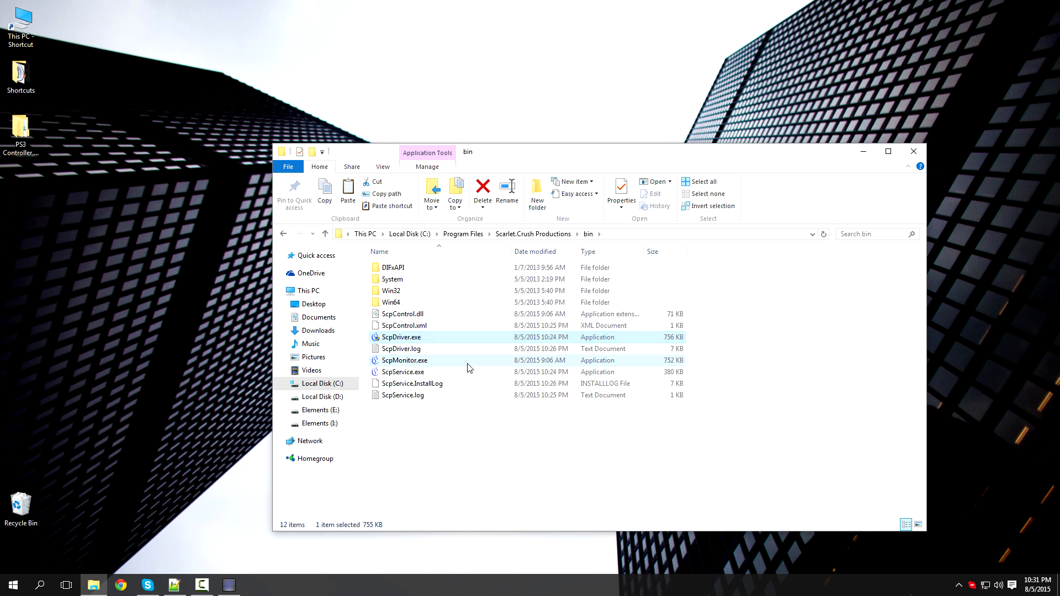
# Set ScpMonitor.exe to run in compatibility mode for Windows 8 and save its properties.
pyautogui.click(424, 363)
pyautogui.rightClick(420, 361)
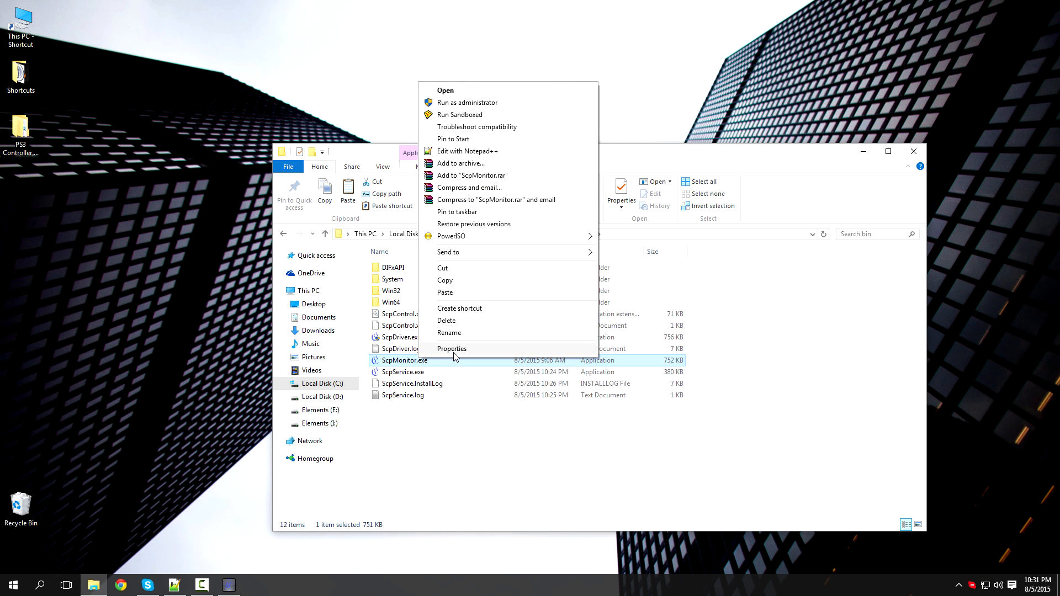
pyautogui.click(453, 349)
pyautogui.click(519, 315)
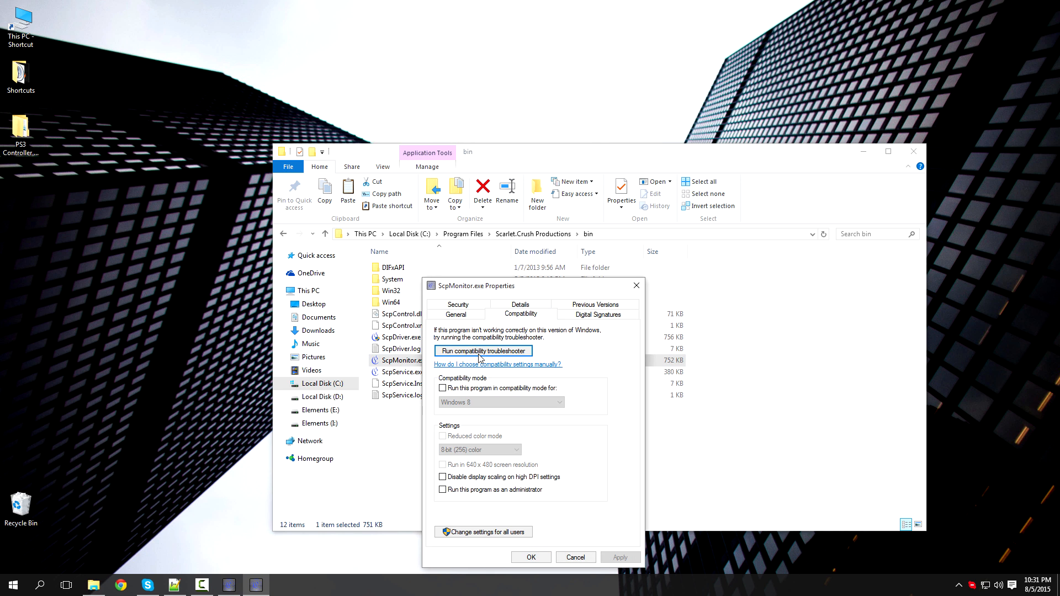
pyautogui.click(443, 389)
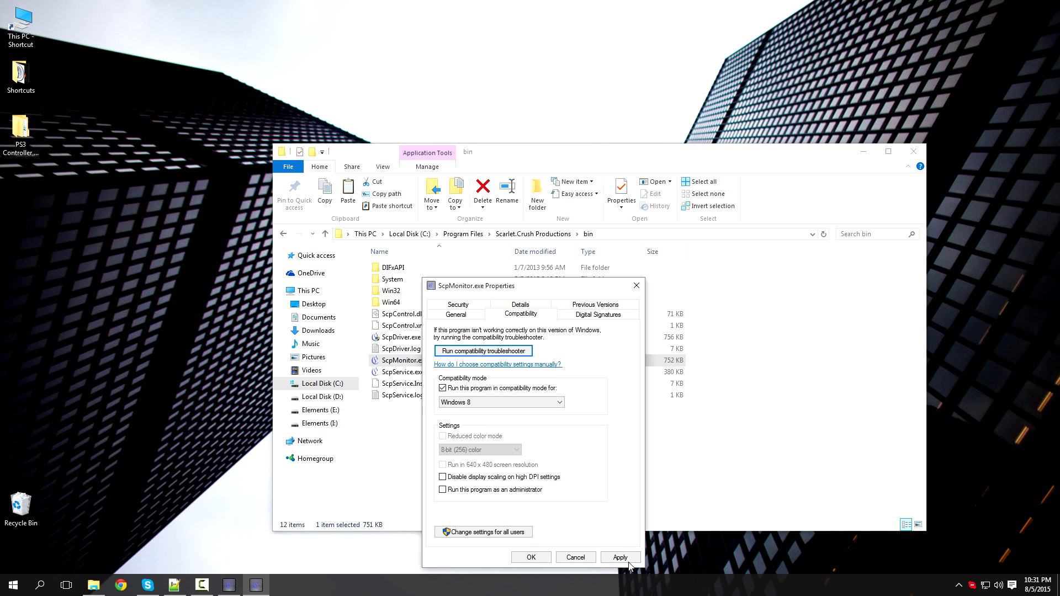
pyautogui.click(529, 558)
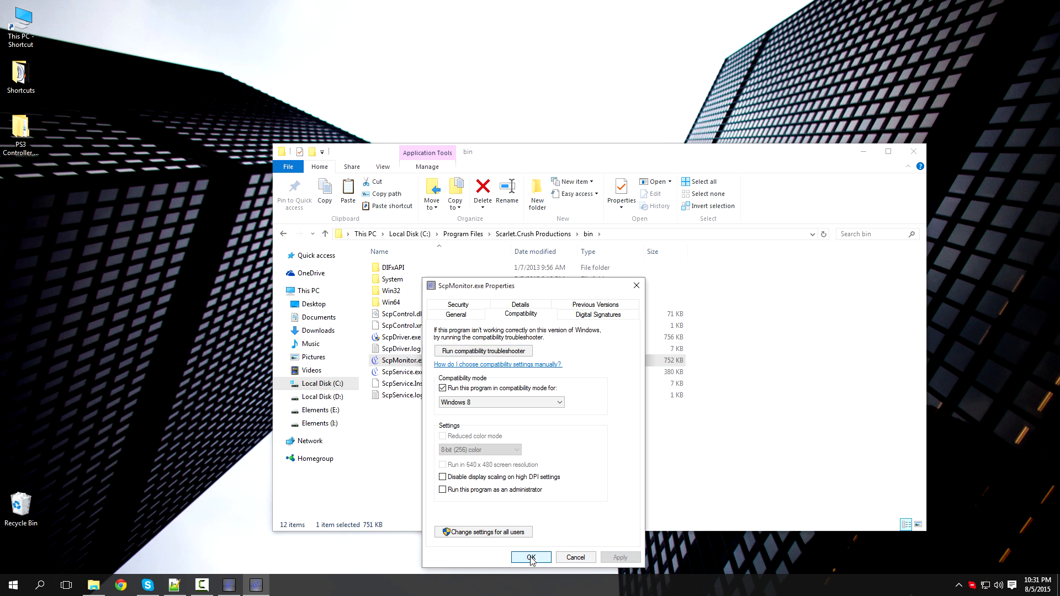
# Set ScpService.exe to run in compatibility mode for Windows 8 and save its properties.
pyautogui.rightClick(399, 373)
pyautogui.click(468, 366)
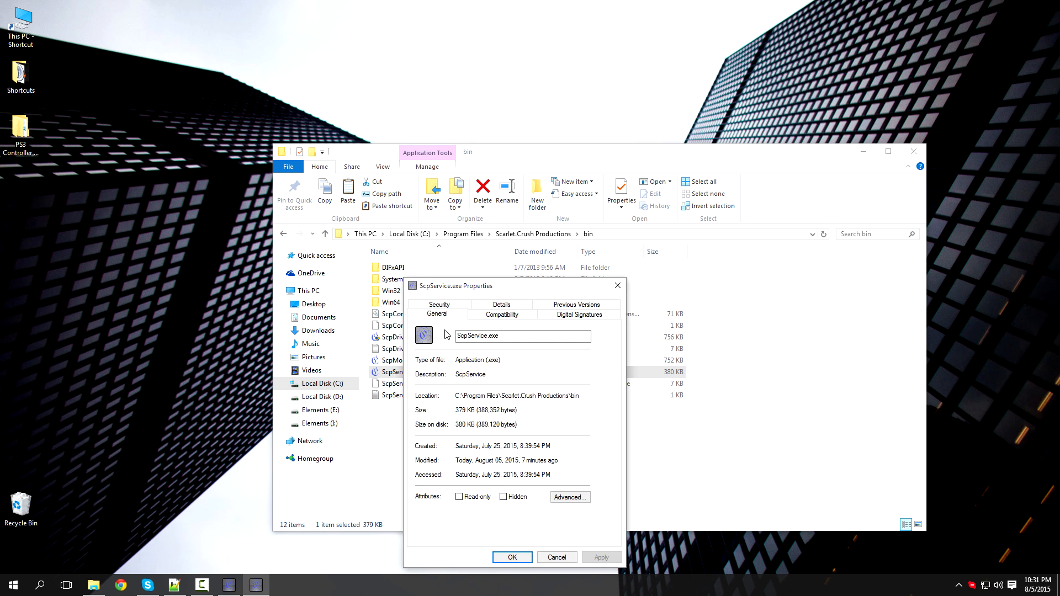
pyautogui.click(494, 315)
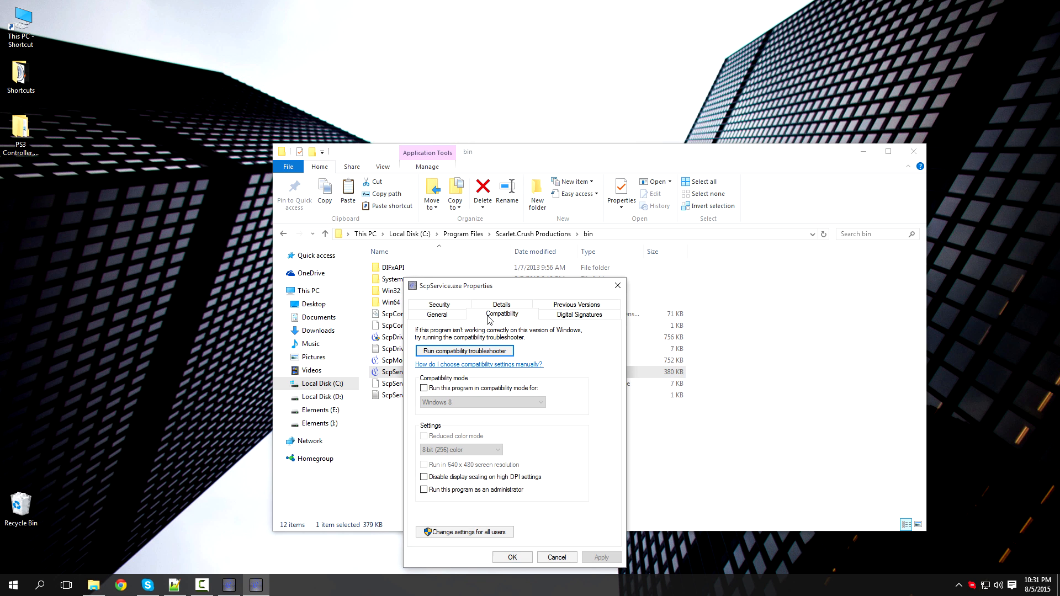
pyautogui.click(425, 388)
pyautogui.click(602, 557)
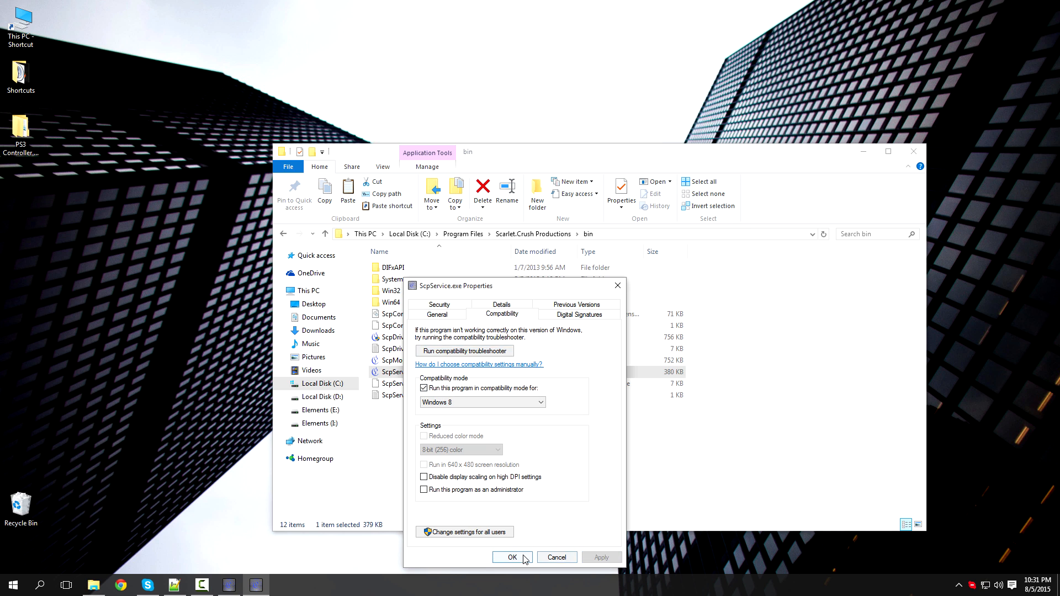
pyautogui.click(513, 557)
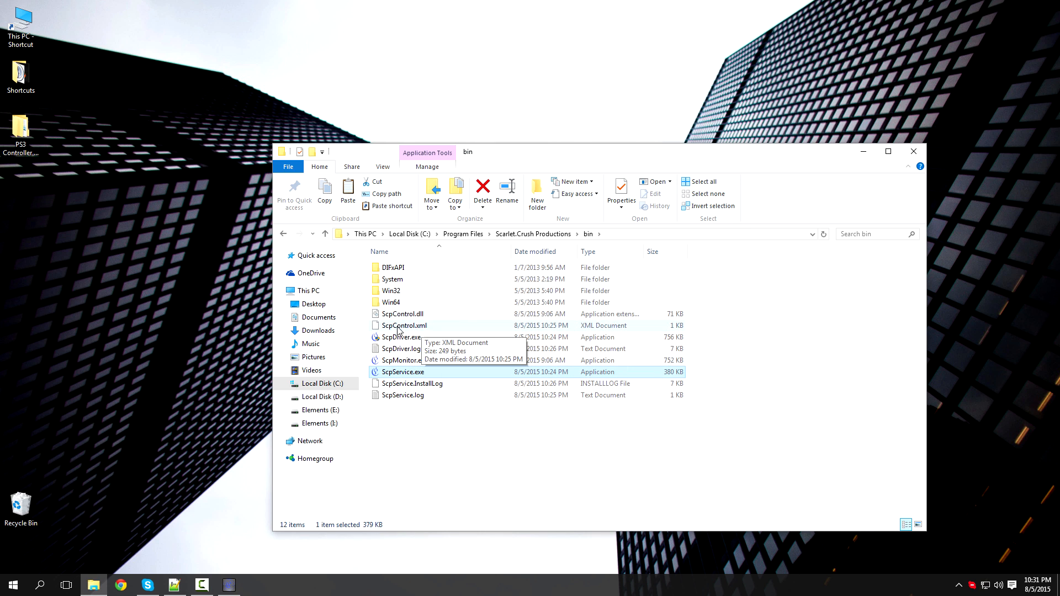
# Check the properties of ScpControl.dll, including its digital signatures, and close them without changes.
pyautogui.rightClick(412, 314)
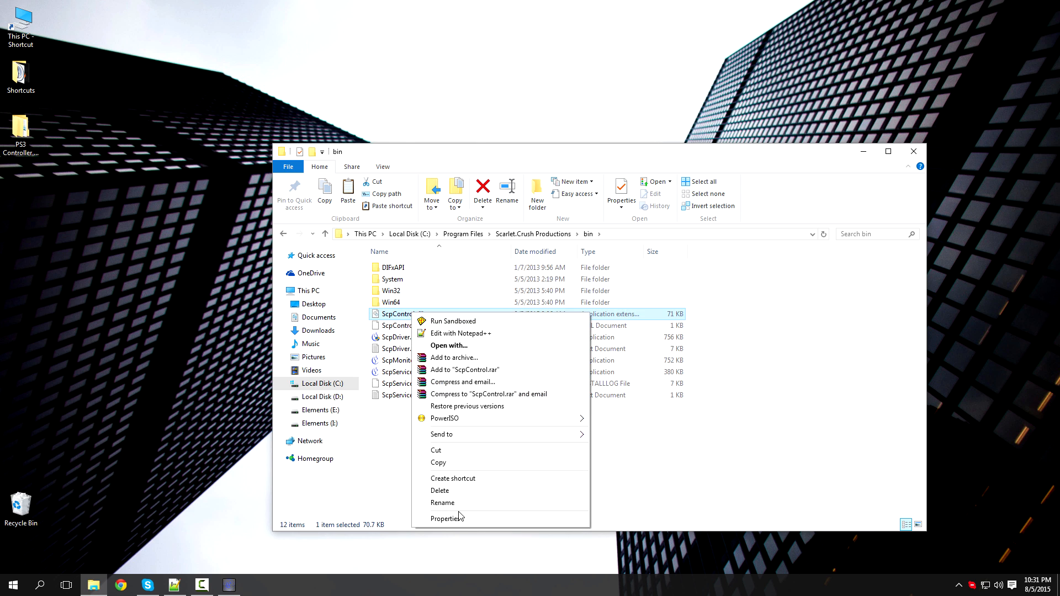
pyautogui.click(445, 518)
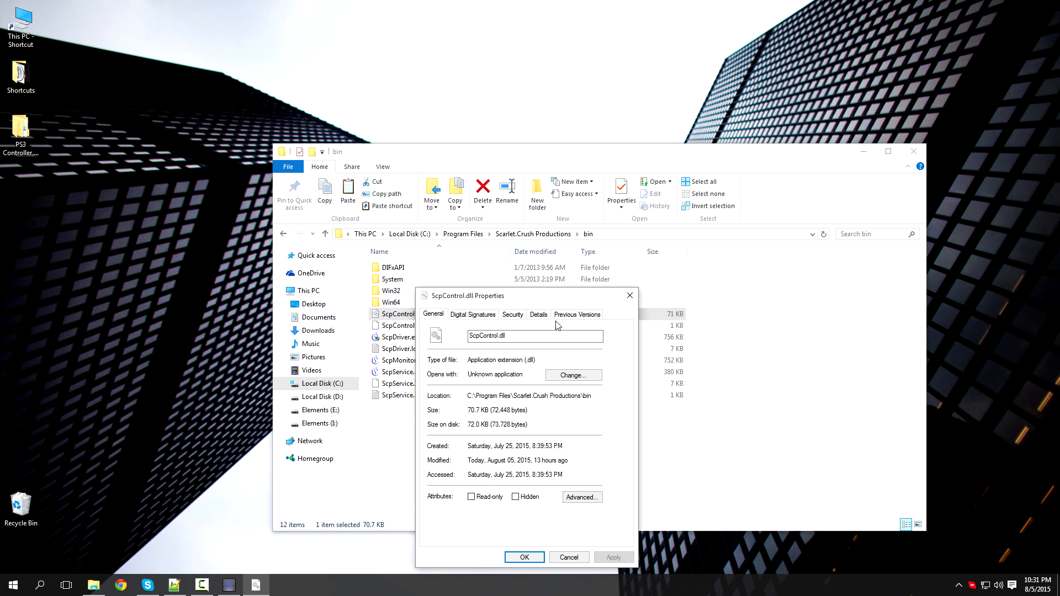
pyautogui.click(466, 314)
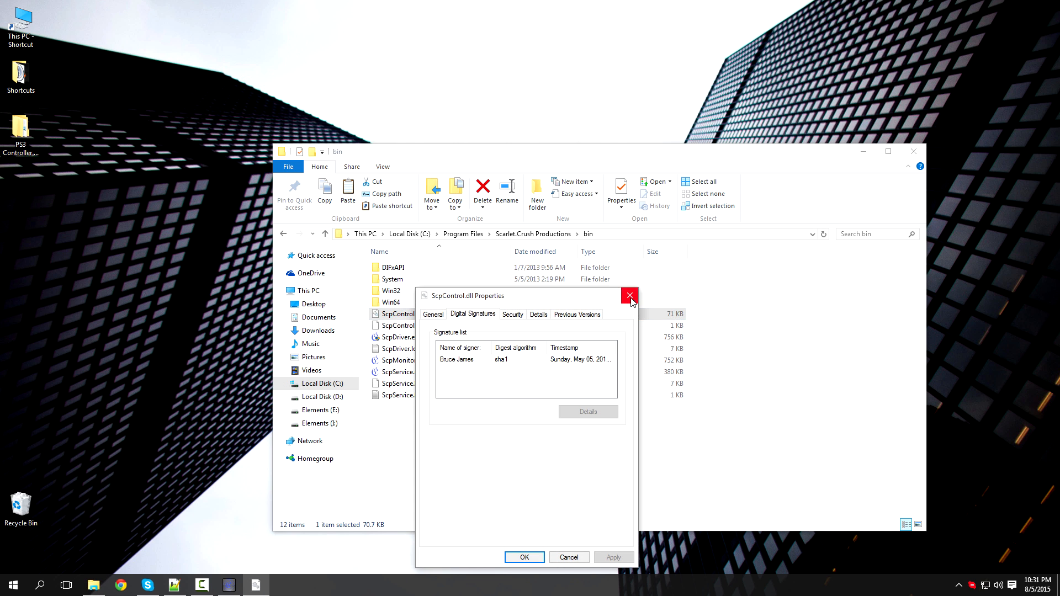
pyautogui.click(630, 297)
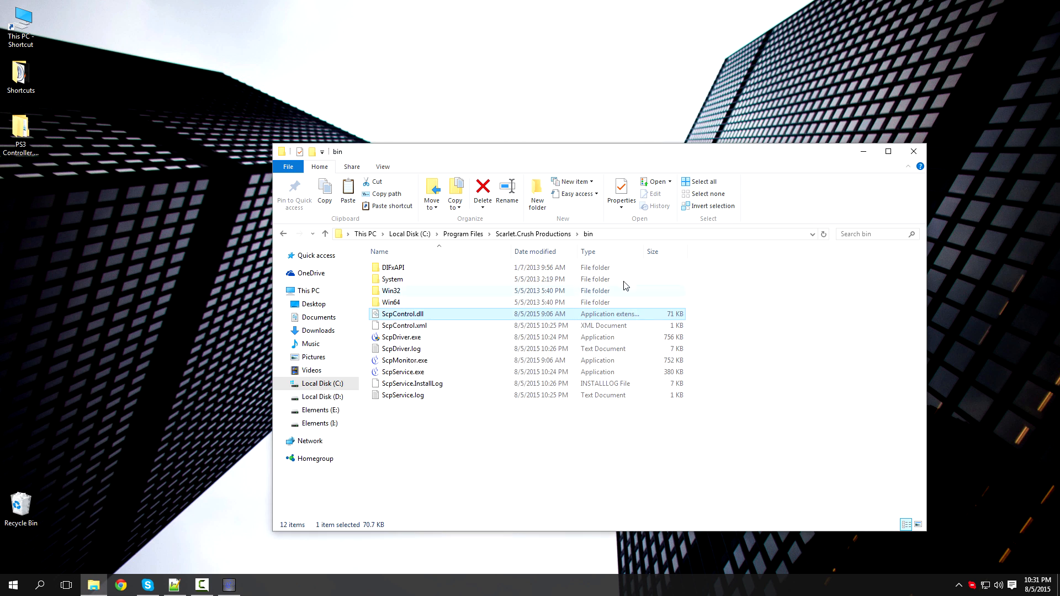
# Run ScpDriver.exe as administrator to uninstall the existing SCP drivers, and exit the installer.
pyautogui.rightClick(407, 339)
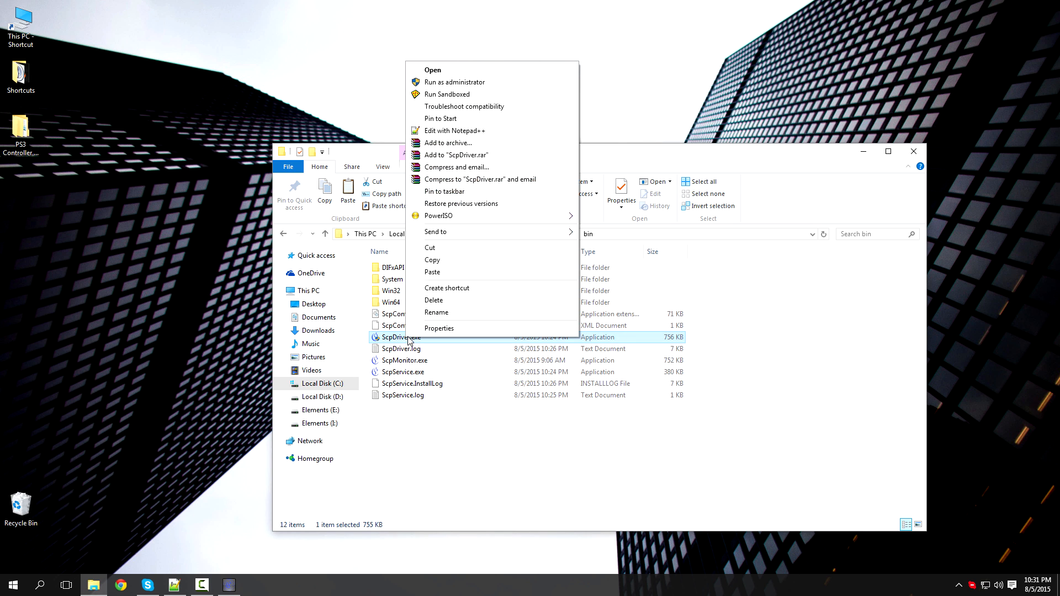
pyautogui.click(461, 83)
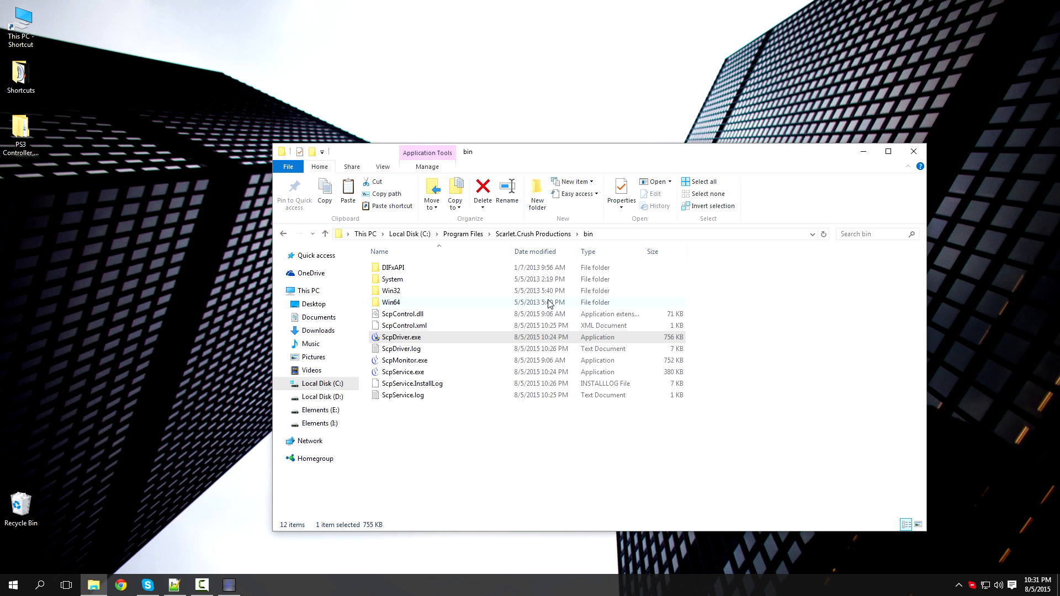
pyautogui.moveTo(145, 19); pyautogui.dragTo(434, 127)
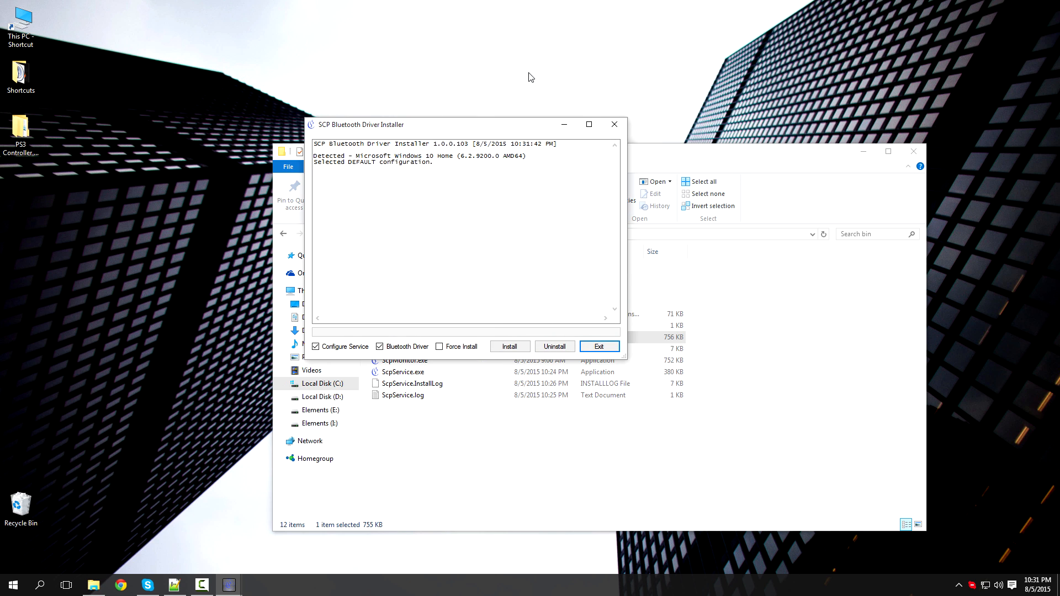
pyautogui.click(557, 348)
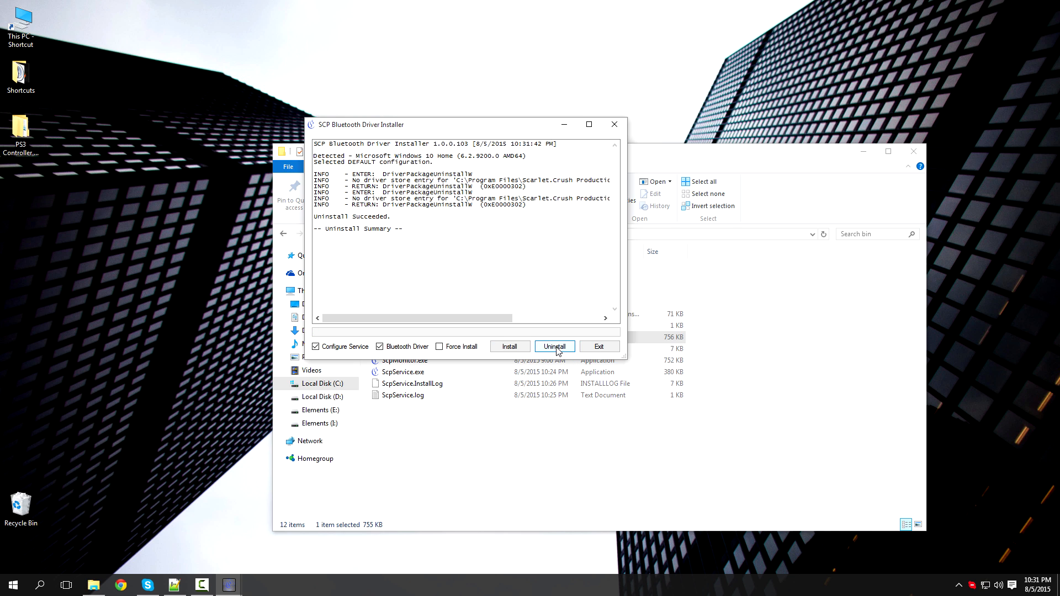
pyautogui.click(557, 349)
pyautogui.click(532, 302)
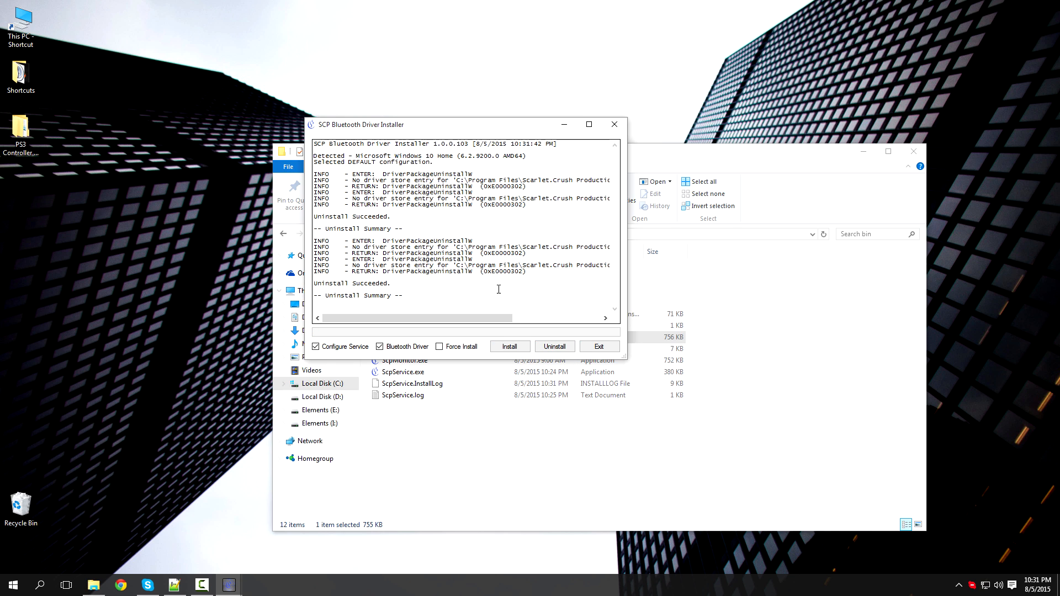
pyautogui.click(599, 347)
# Reopen ScpDriver.exe, dismiss the compatibility assistant, and install the drivers with Configure Service and Bluetooth Driver enabled and Force Install off.
pyautogui.rightClick(413, 337)
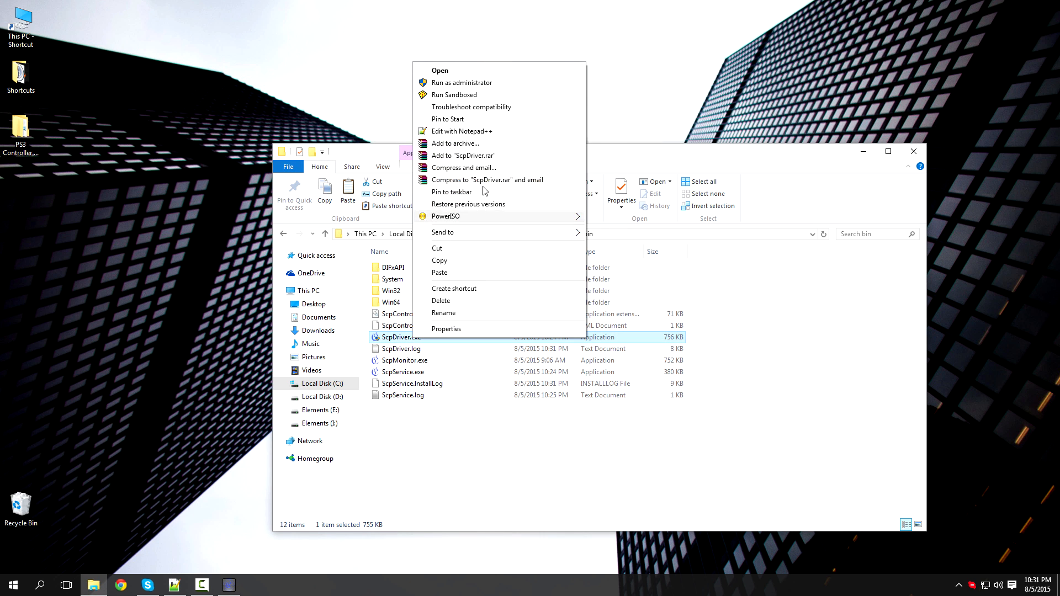
pyautogui.click(471, 71)
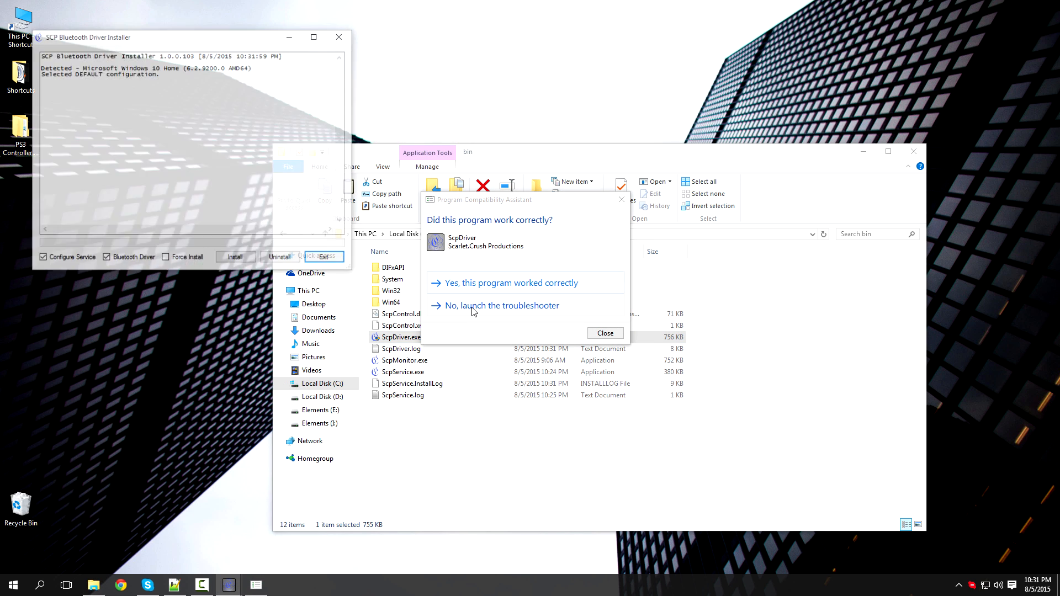
pyautogui.click(605, 333)
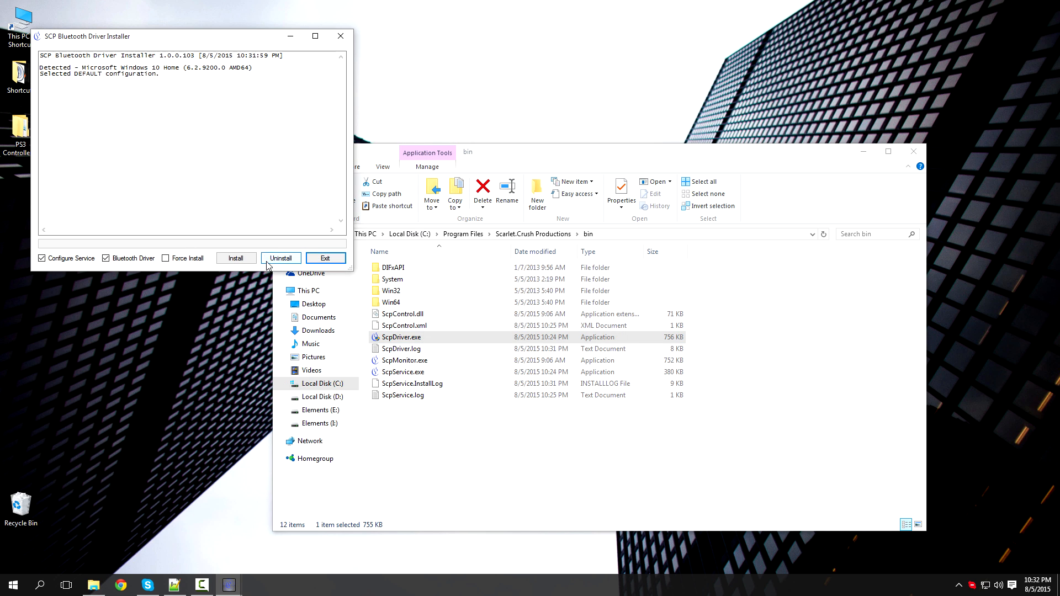
pyautogui.moveTo(251, 44); pyautogui.dragTo(635, 159)
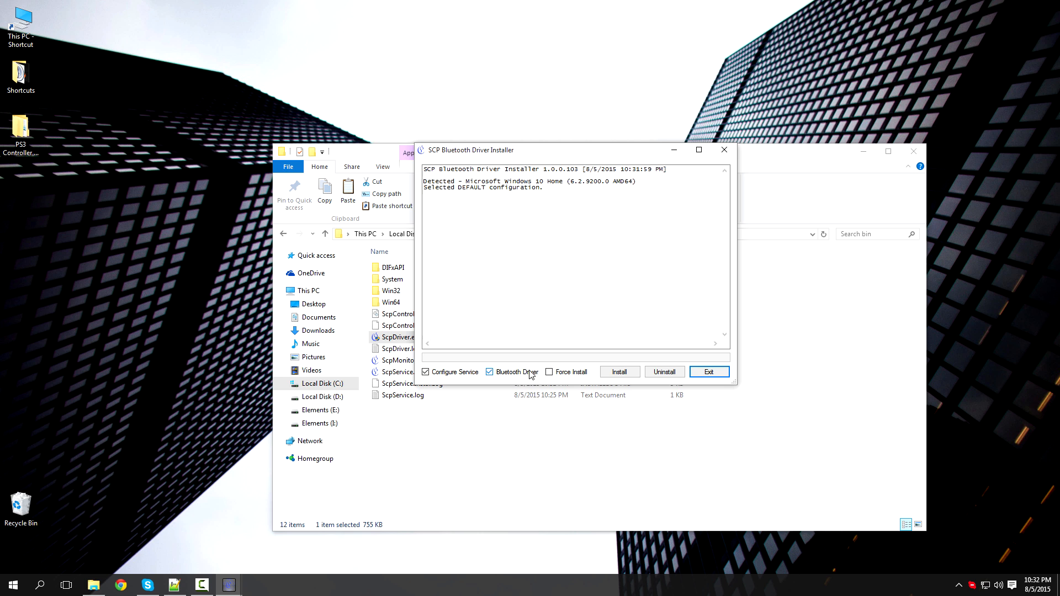
pyautogui.click(618, 373)
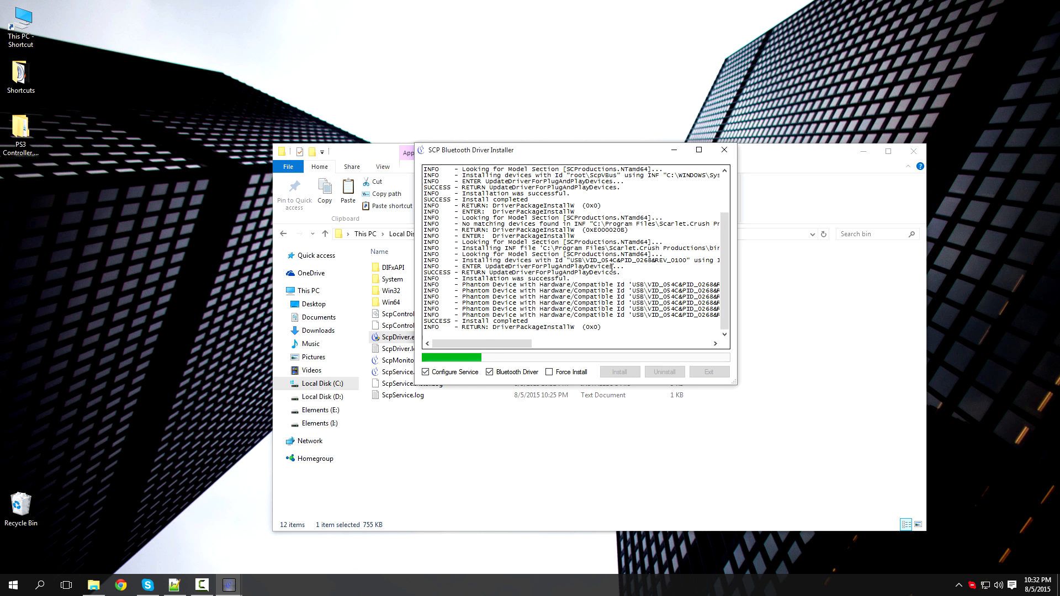
# Review the driver installation log through its install summary and exit the installer.
pyautogui.scroll(8, 526, 253)
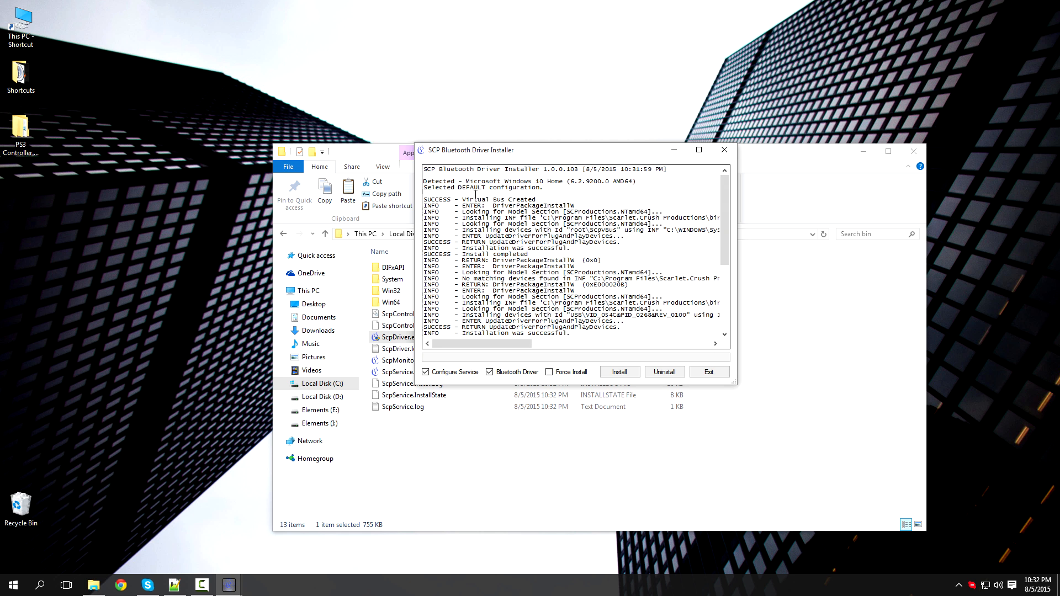
pyautogui.scroll(-9, 486, 220)
pyautogui.scroll(-1, 557, 268)
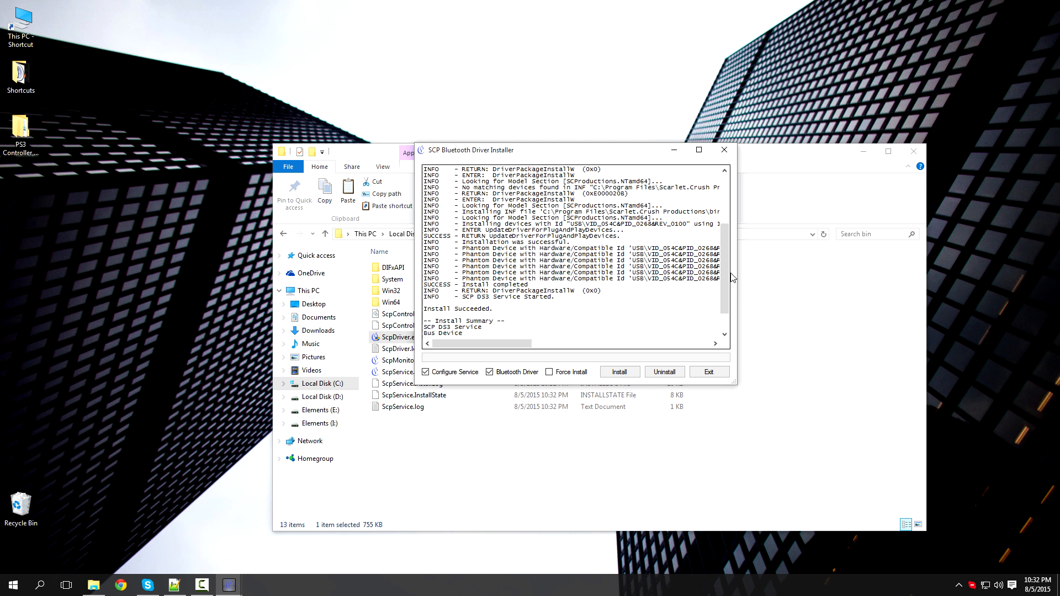
pyautogui.scroll(-2, 559, 271)
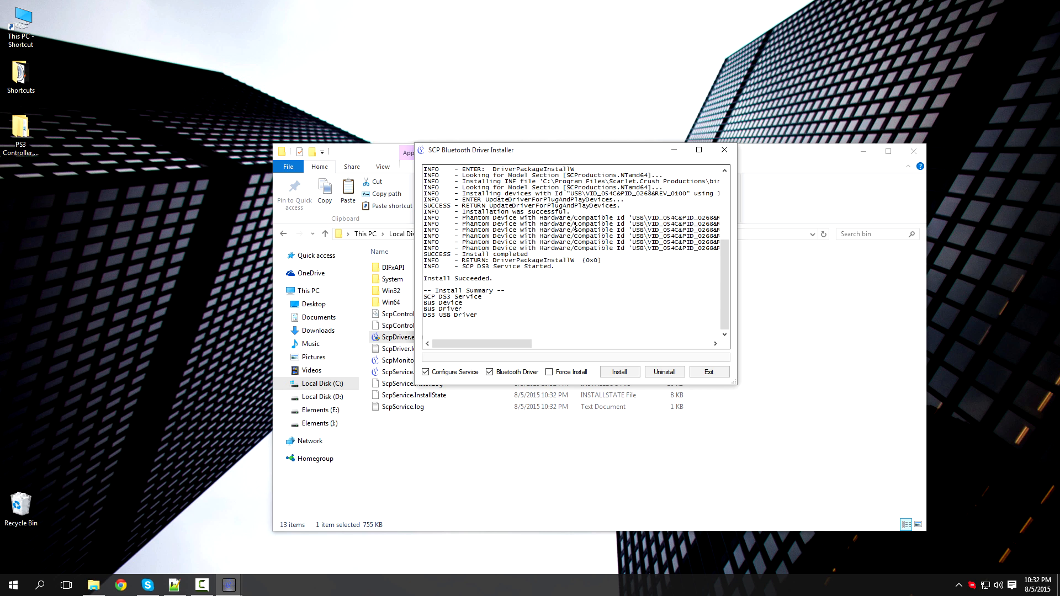
pyautogui.scroll(4, 576, 226)
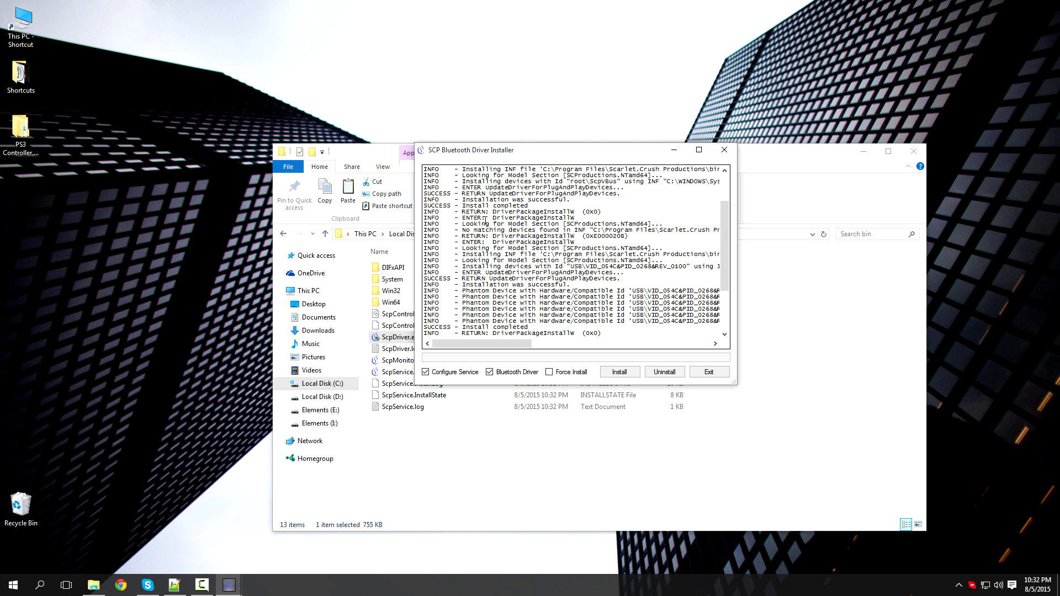
pyautogui.scroll(-4, 575, 236)
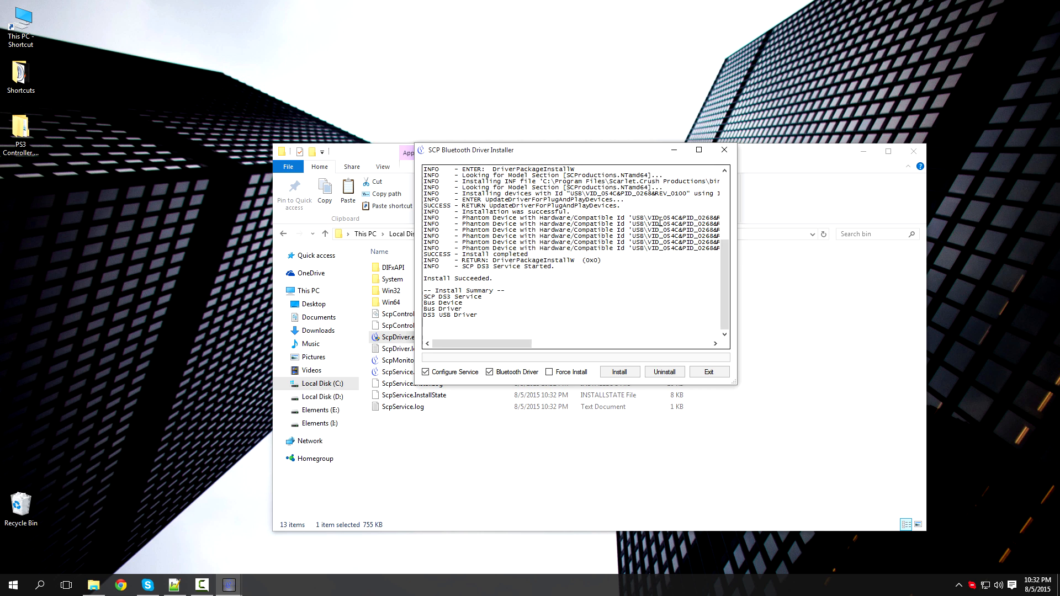
pyautogui.click(709, 372)
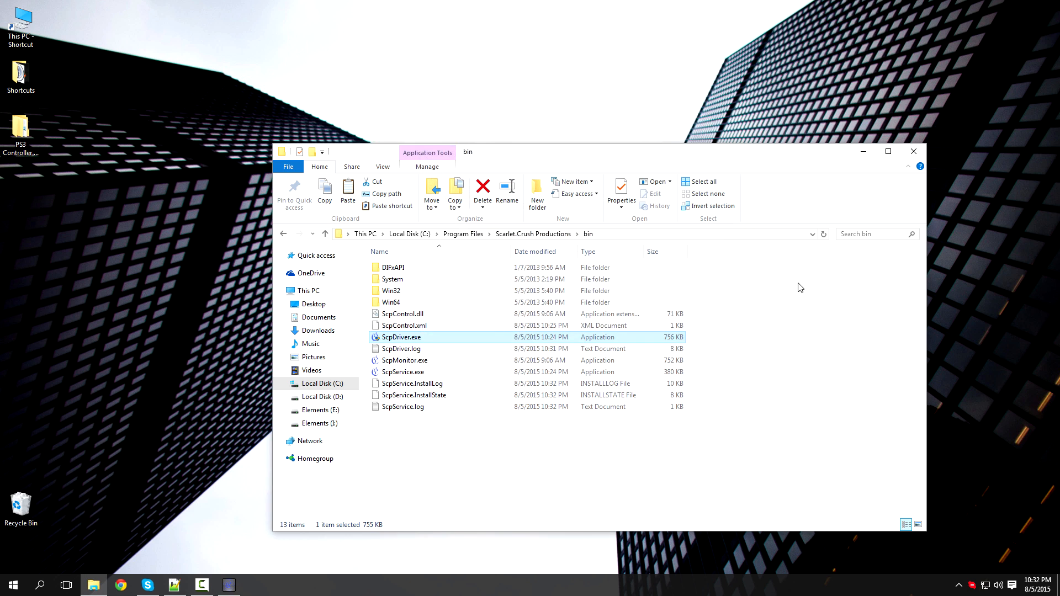
# Search Windows for "devices", check Devices and Printers for the PS3 and Xbox 360 controllers, and close the window.
pyautogui.press('super')
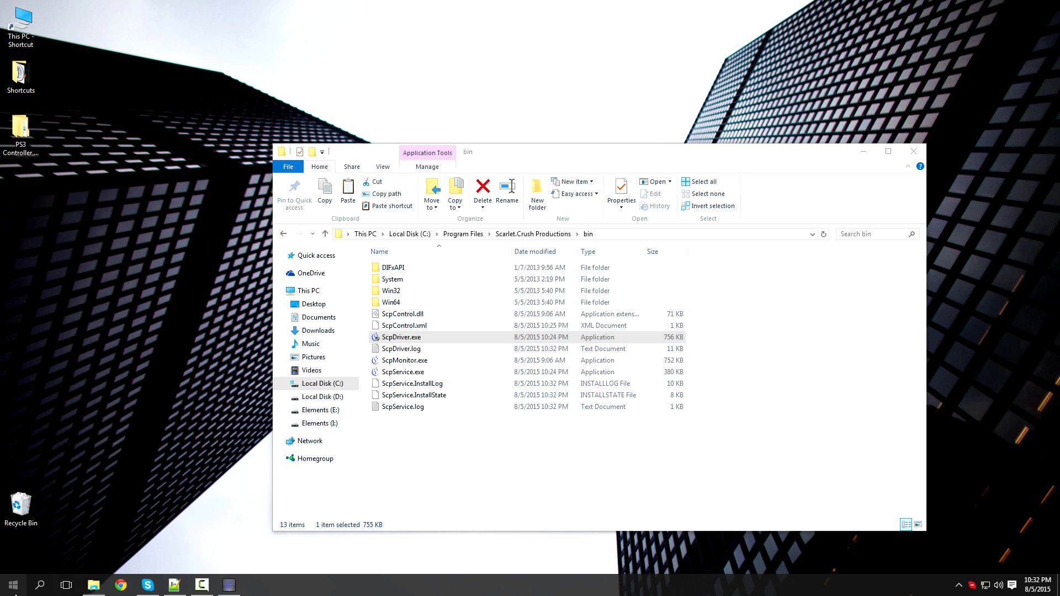
pyautogui.write('dev')
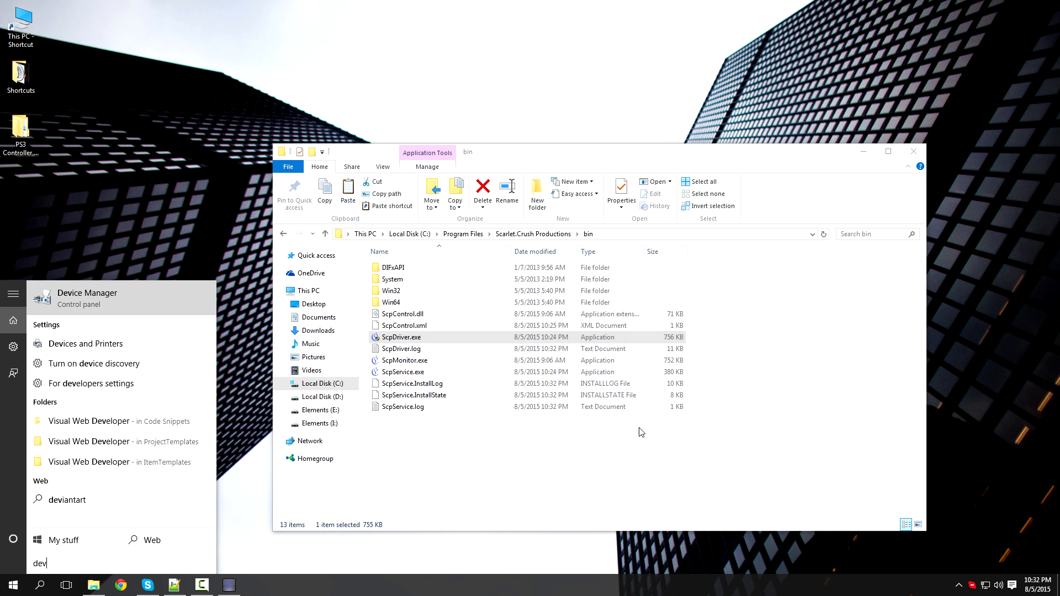
pyautogui.write('ices')
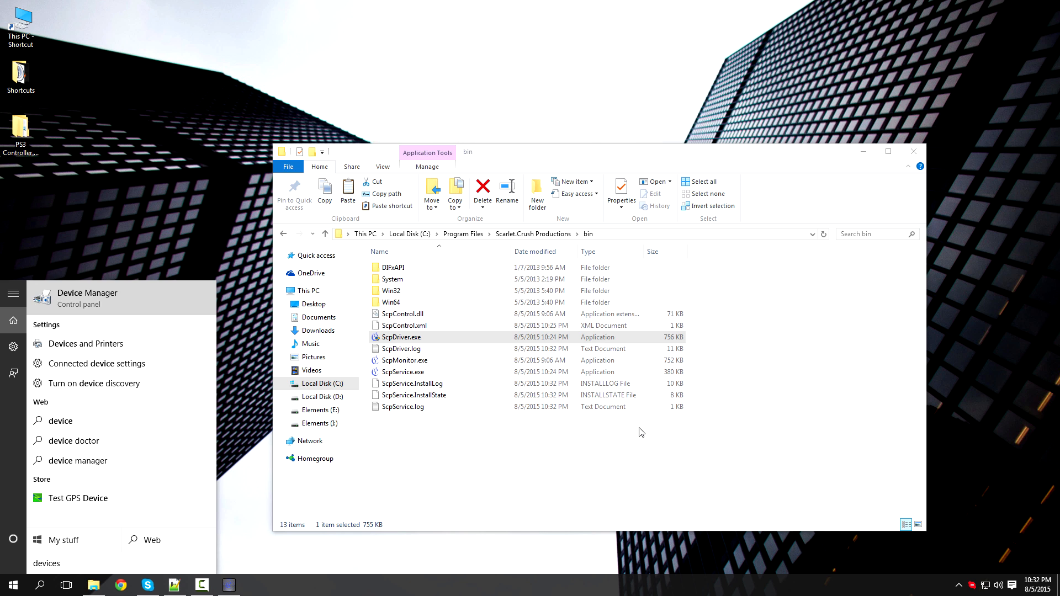
pyautogui.click(78, 299)
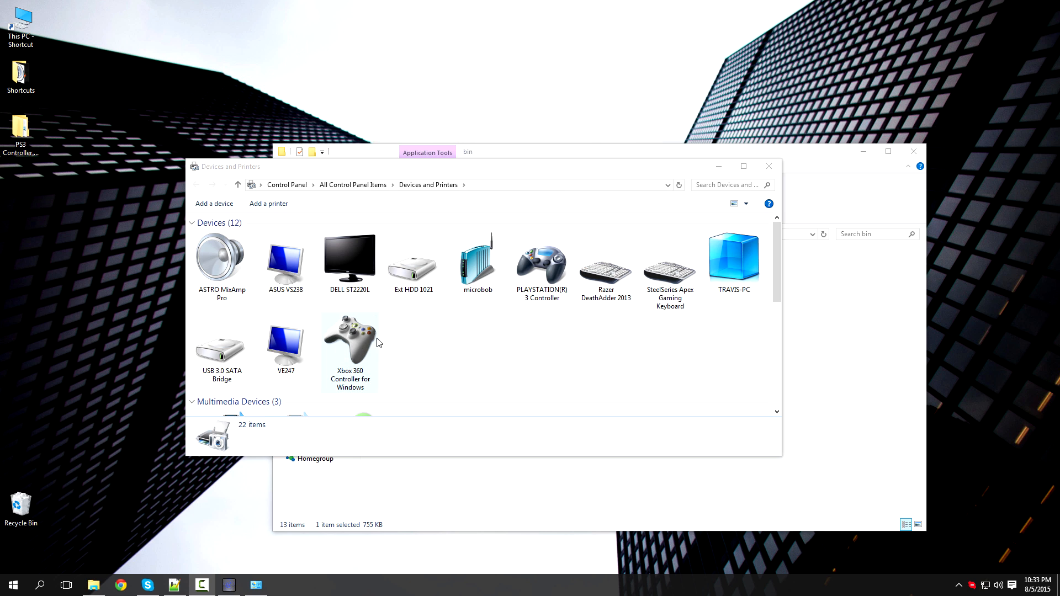
pyautogui.scroll(-5, 409, 331)
pyautogui.scroll(5, 398, 320)
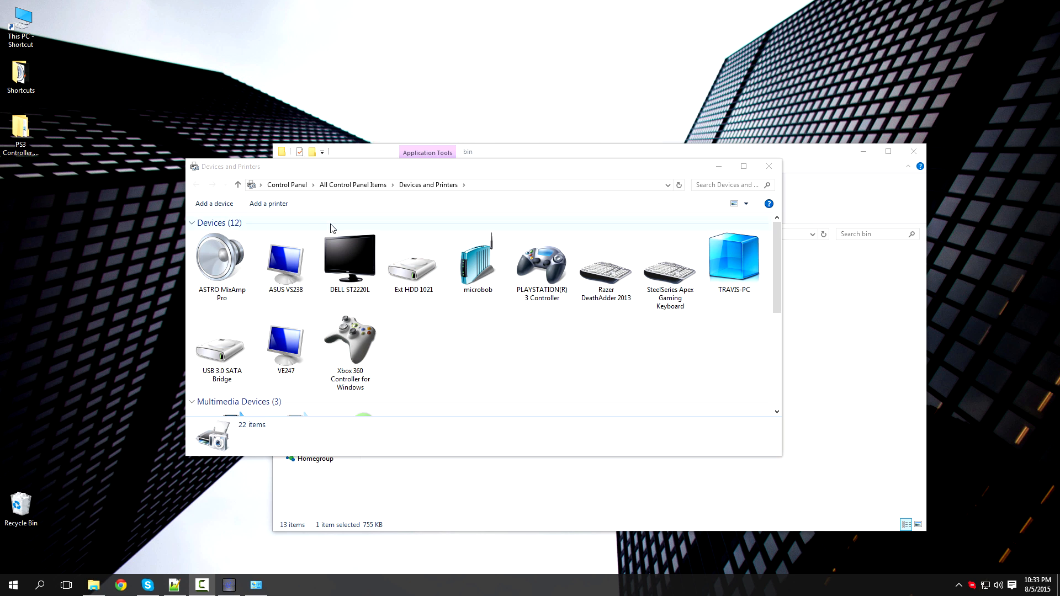
pyautogui.moveTo(679, 171); pyautogui.dragTo(667, 171)
pyautogui.click(757, 167)
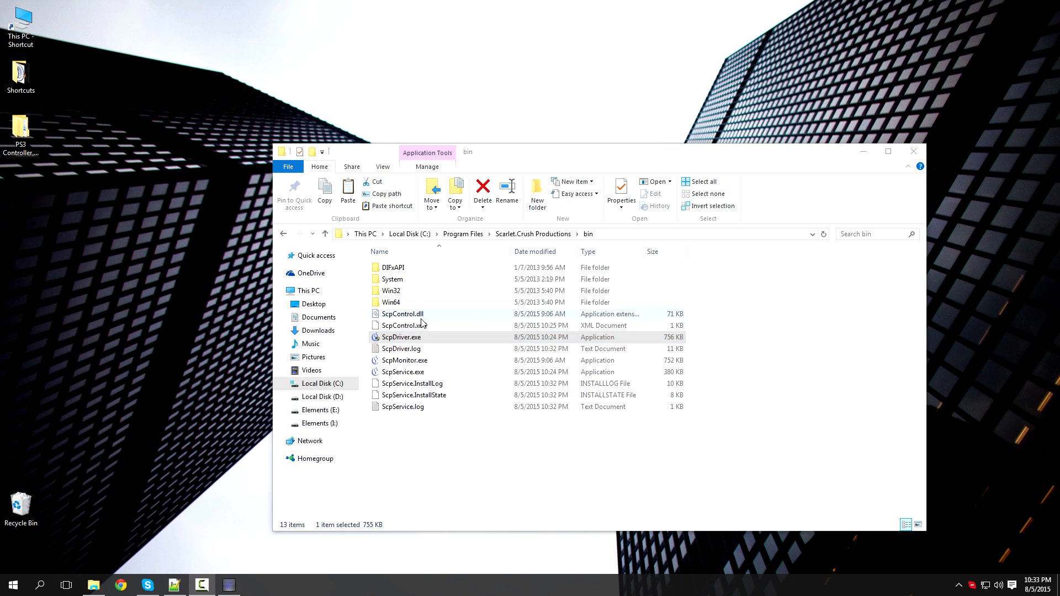
# Bring up the earlier SCP Bluetooth Driver Installer session and review its uninstall and install log.
pyautogui.click(442, 341)
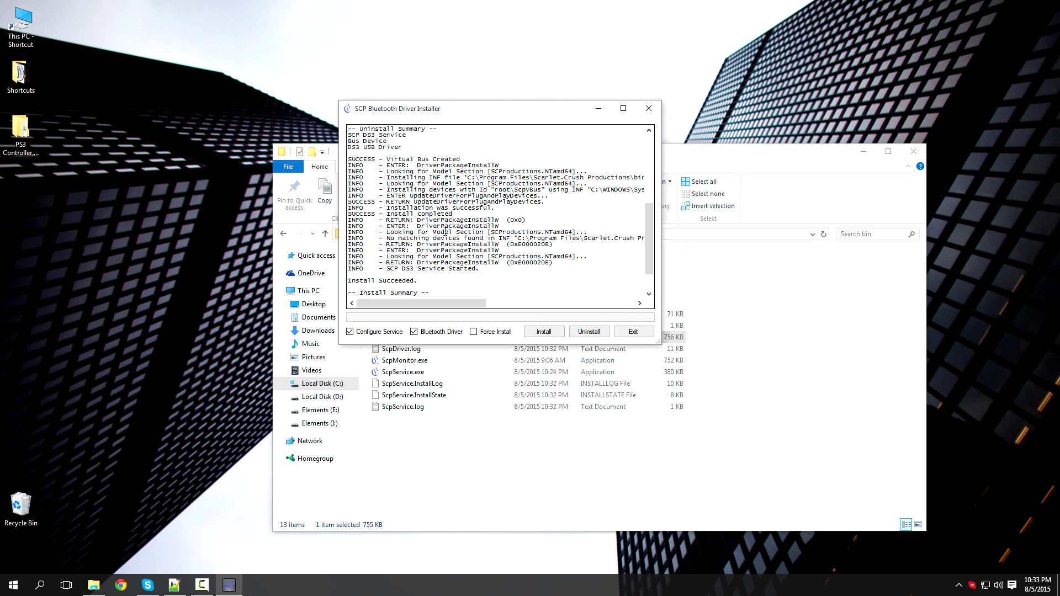
pyautogui.scroll(-2, 451, 177)
pyautogui.scroll(10, 452, 177)
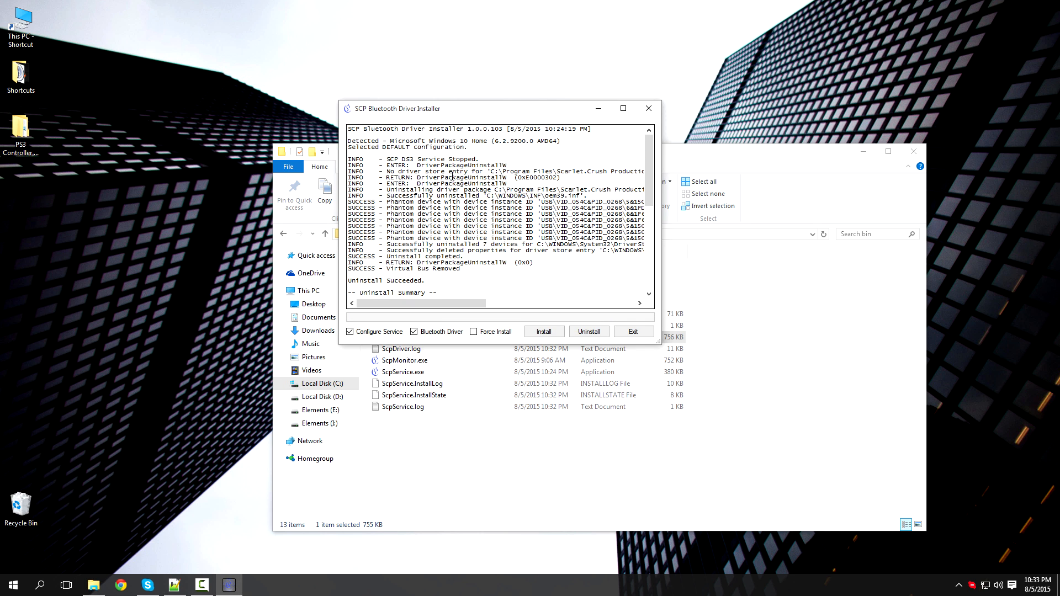
pyautogui.scroll(-1, 452, 177)
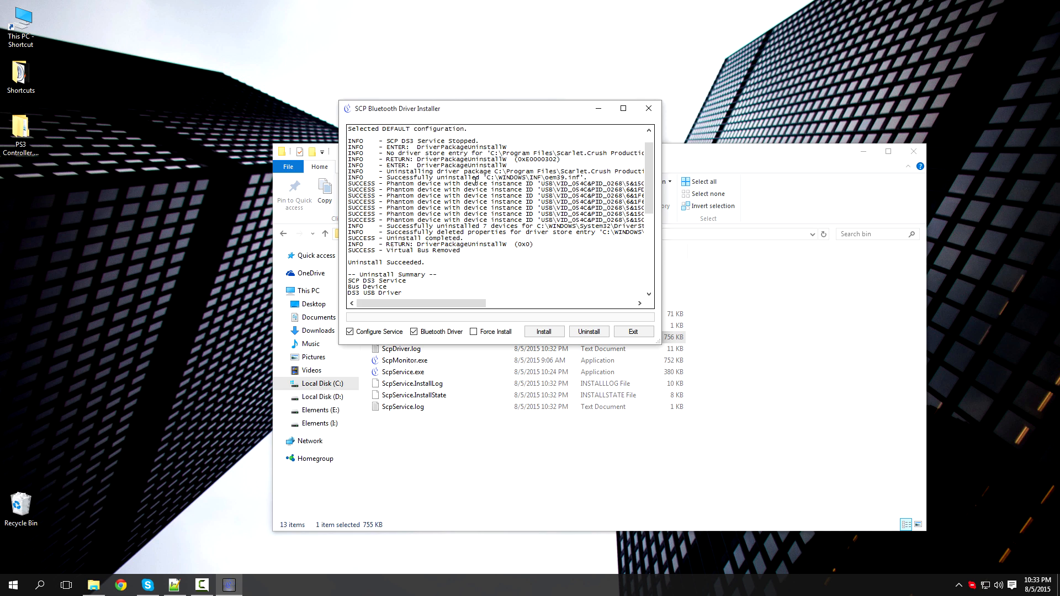
pyautogui.scroll(-8, 523, 179)
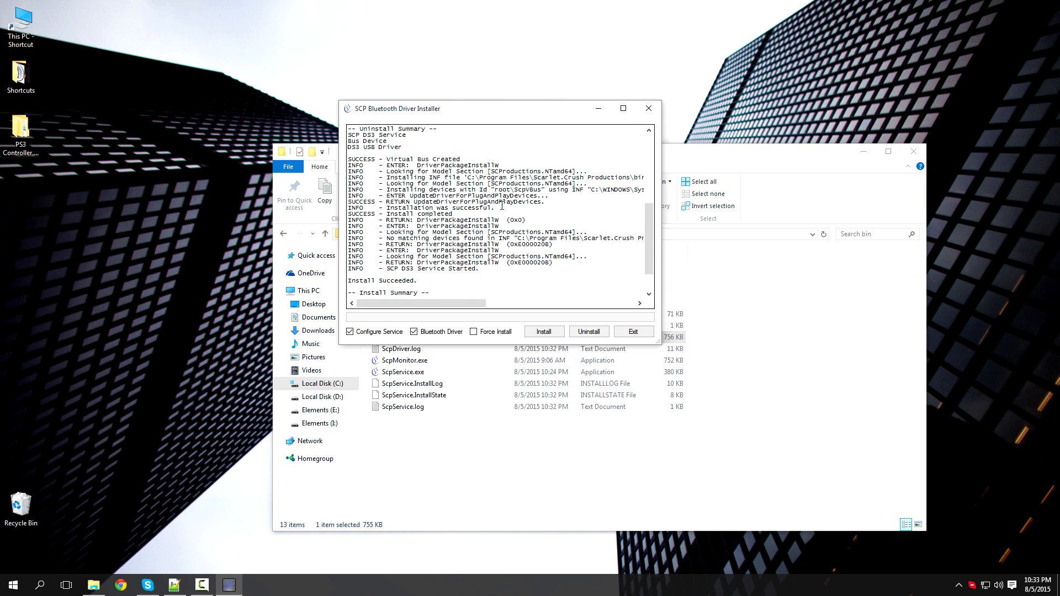